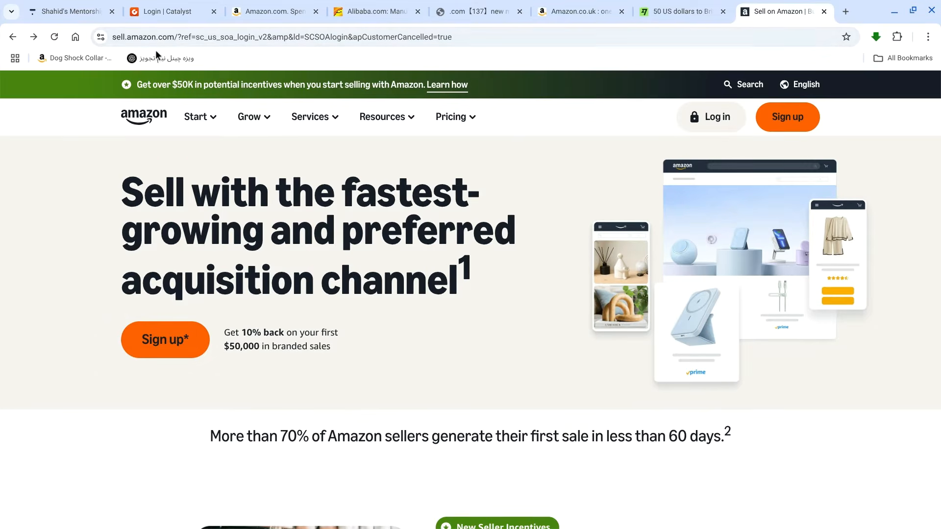
Open the seller account sign-up form from the Sell on Amazon home page
{"action": "left_click", "coordinate": [253, 38]}
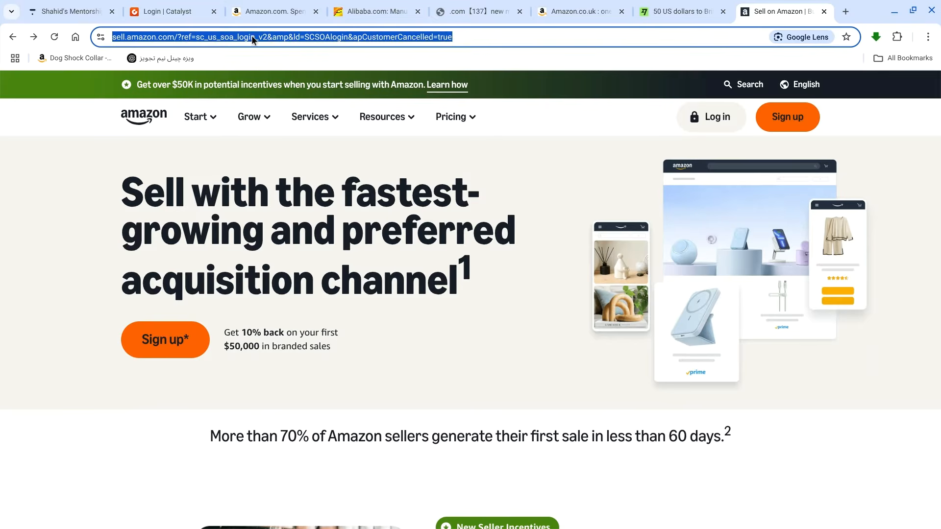
{"action": "double_click", "coordinate": [251, 37]}
{"action": "triple_click", "coordinate": [252, 37]}
{"action": "left_click", "coordinate": [251, 37]}
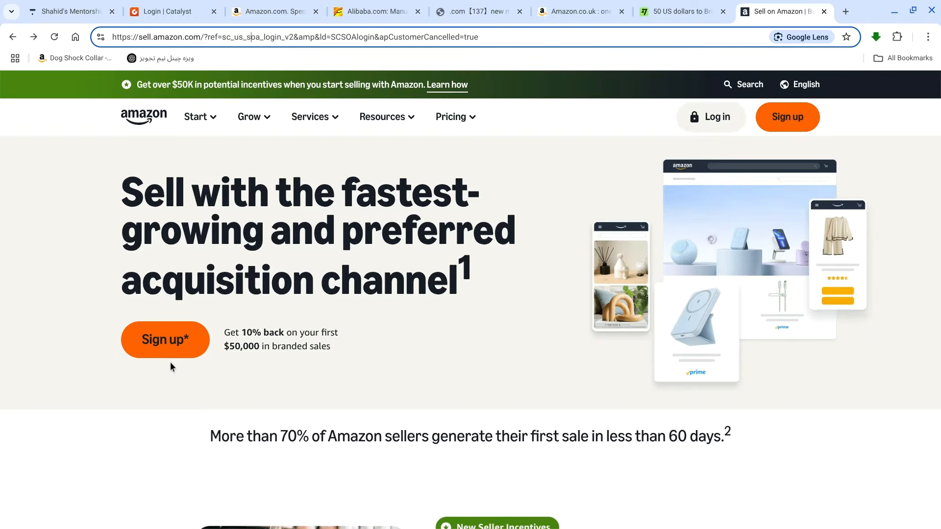
{"action": "left_click", "coordinate": [174, 345]}
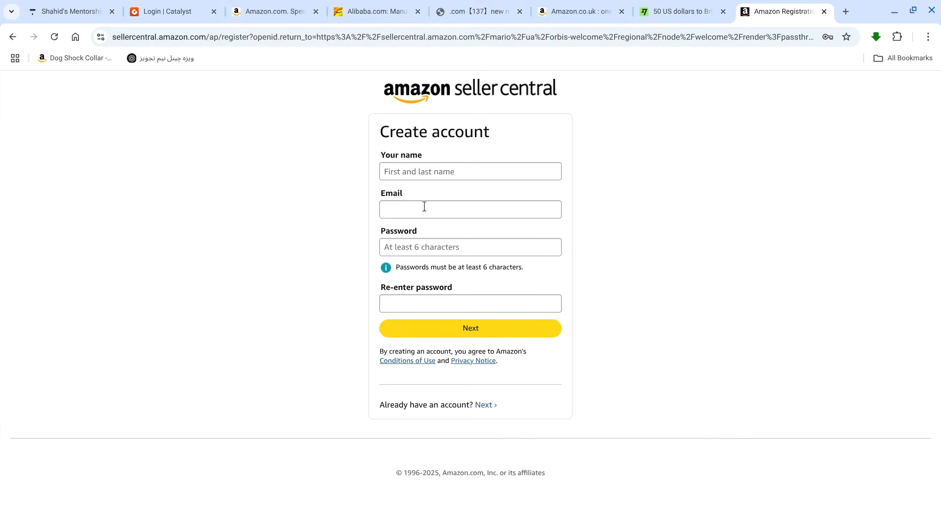
Fill in the account holder's full name and e-mail address on the account creation form
{"action": "left_click", "coordinate": [404, 177]}
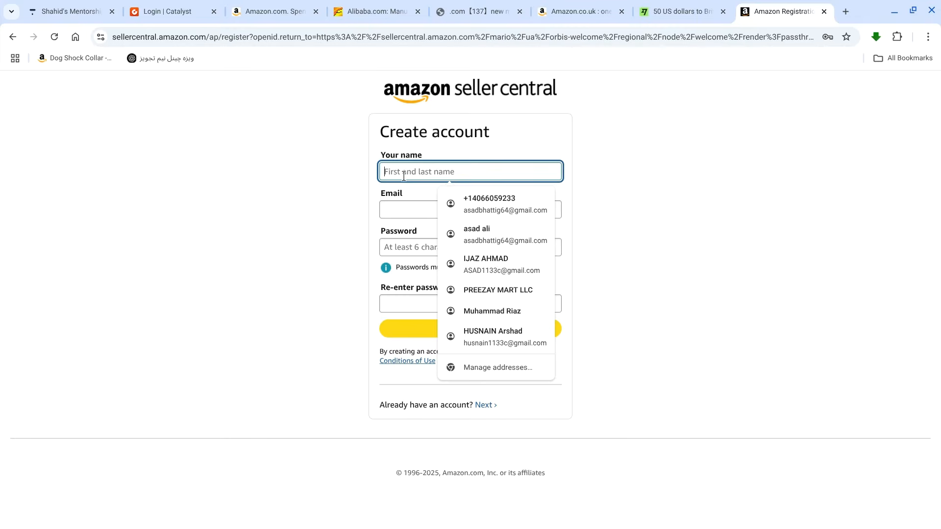
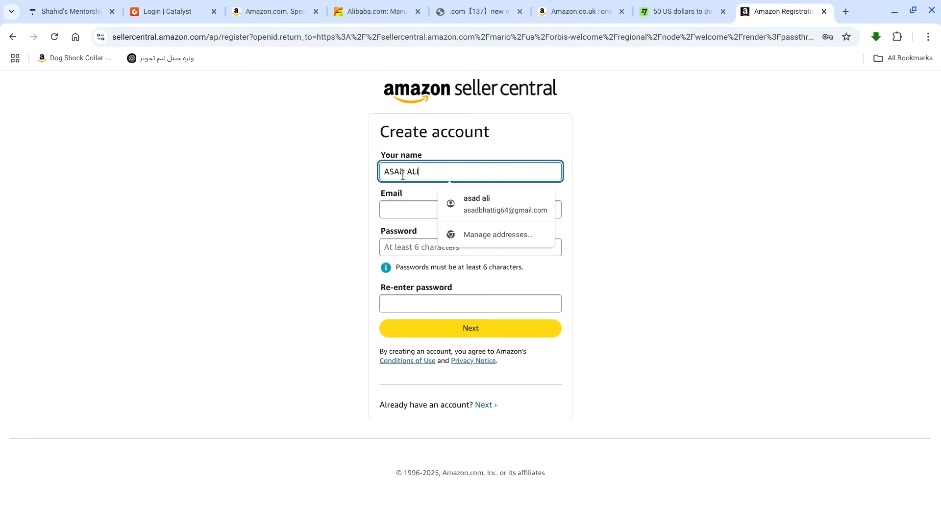
{"action": "left_click", "coordinate": [397, 210]}
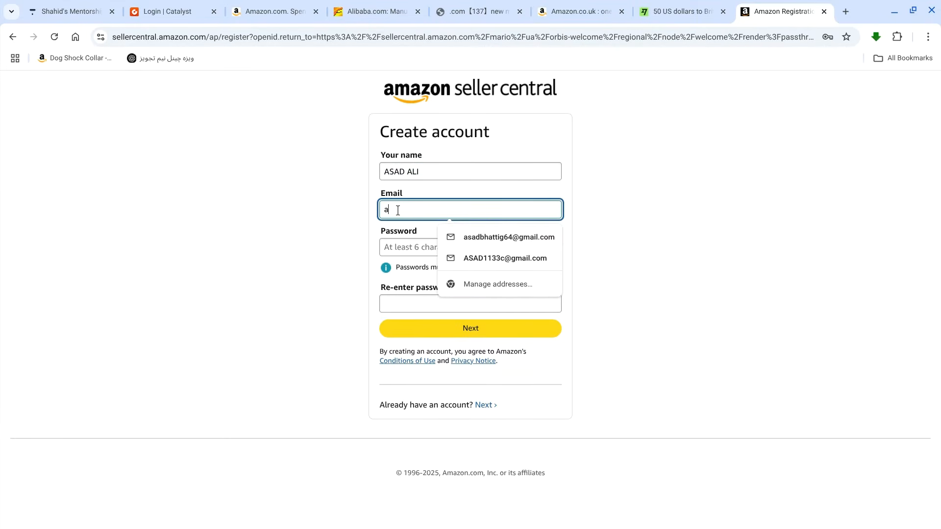
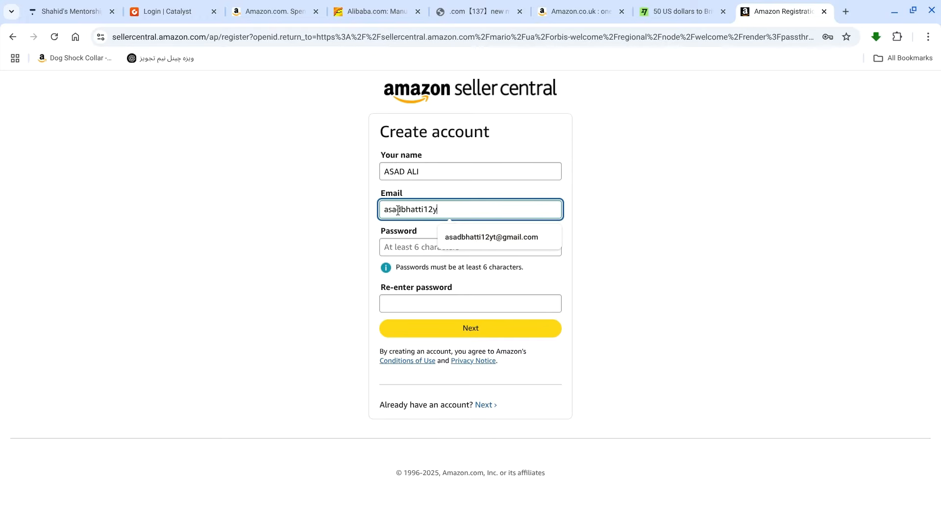
{"action": "left_click", "coordinate": [442, 237]}
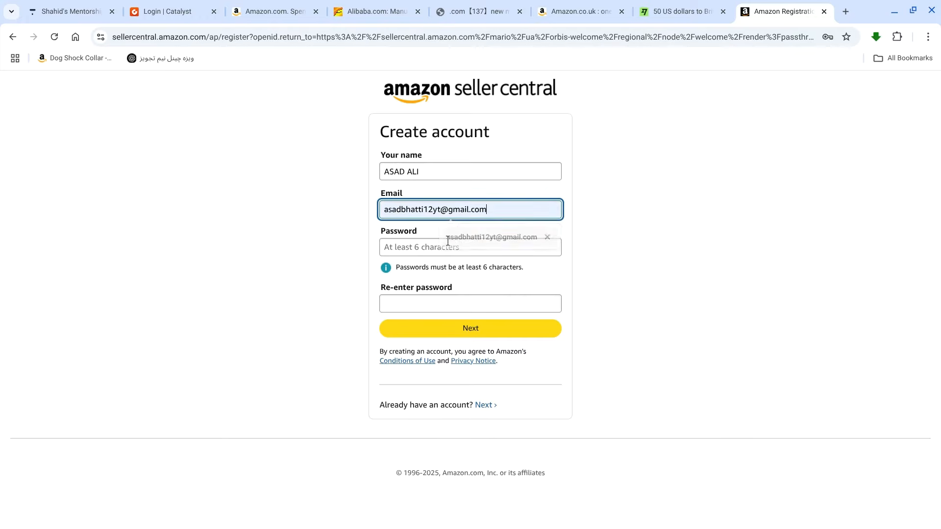
Enter the account password, repeat it in the confirmation field, and submit the account creation form
{"action": "left_click", "coordinate": [430, 250]}
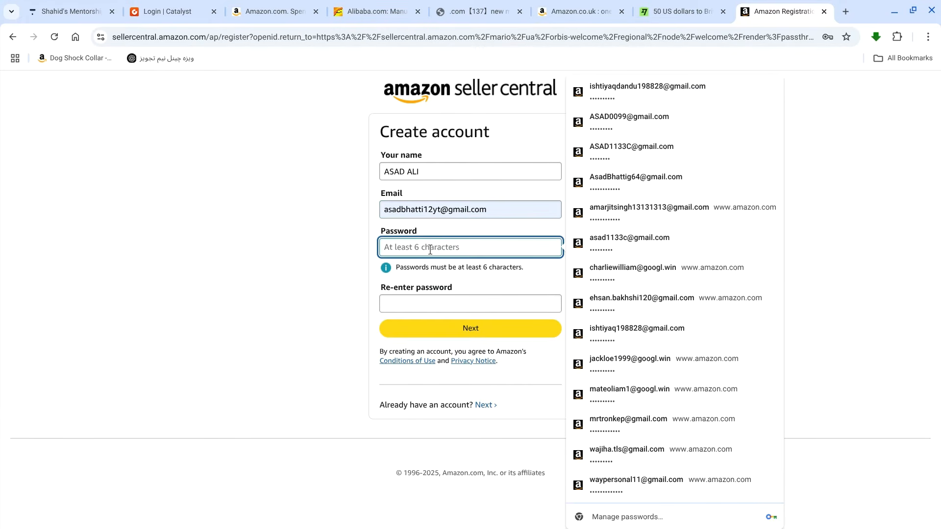
{"action": "type", "text": "••••"}
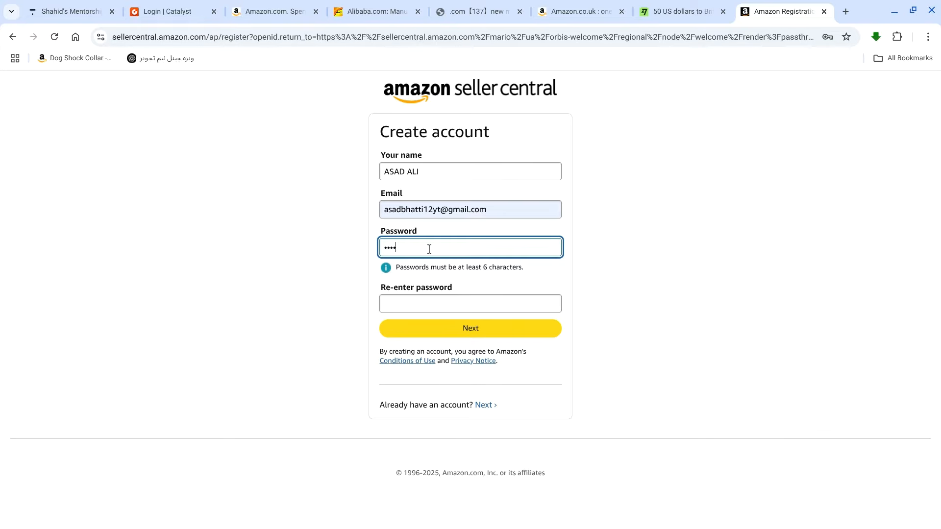
{"action": "type", "text": "••••"}
{"action": "left_click", "coordinate": [445, 300]}
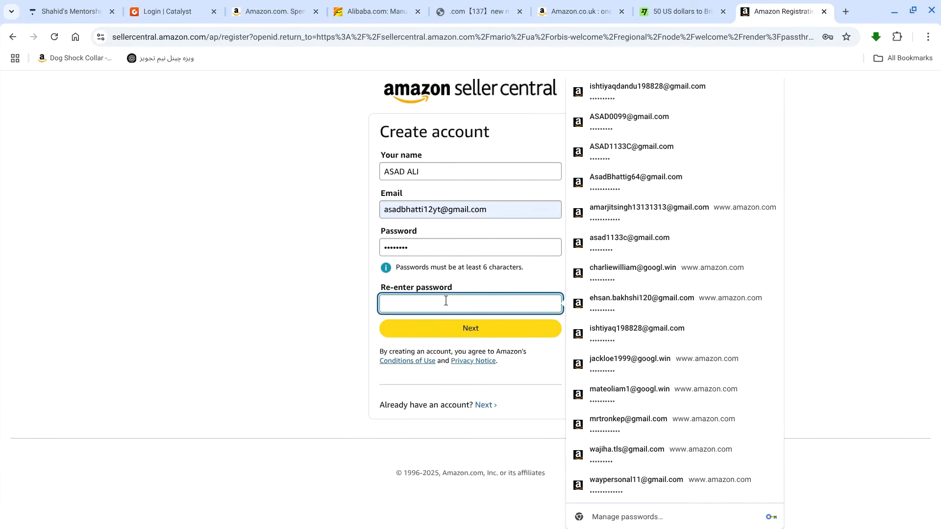
{"action": "type", "text": "••••"}
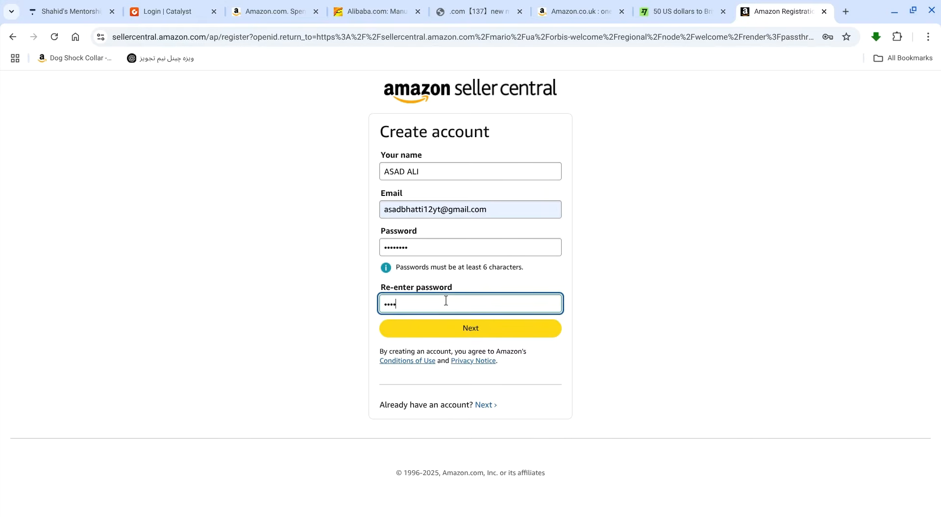
{"action": "type", "text": "••••"}
{"action": "key", "text": "Return"}
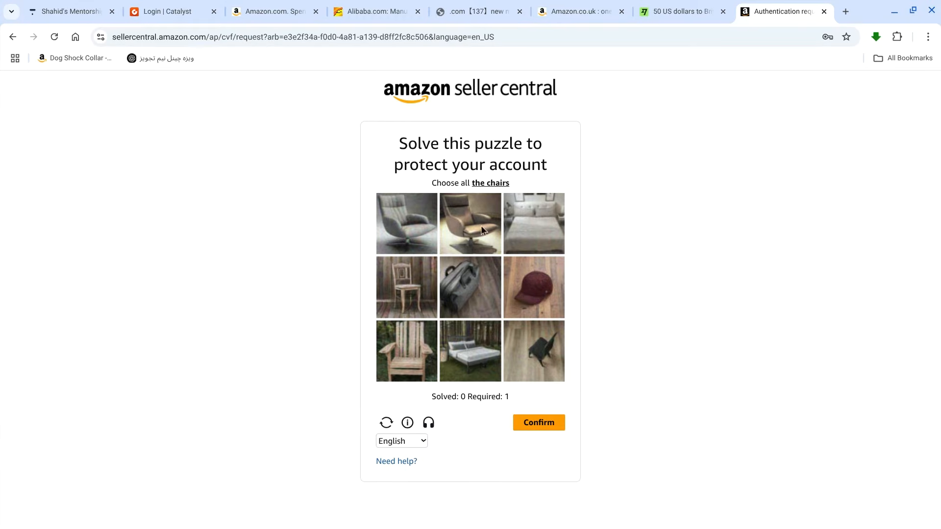
Select all five chair images in the account protection puzzle and submit the answer
{"action": "left_click", "coordinate": [404, 226]}
{"action": "left_click", "coordinate": [460, 222]}
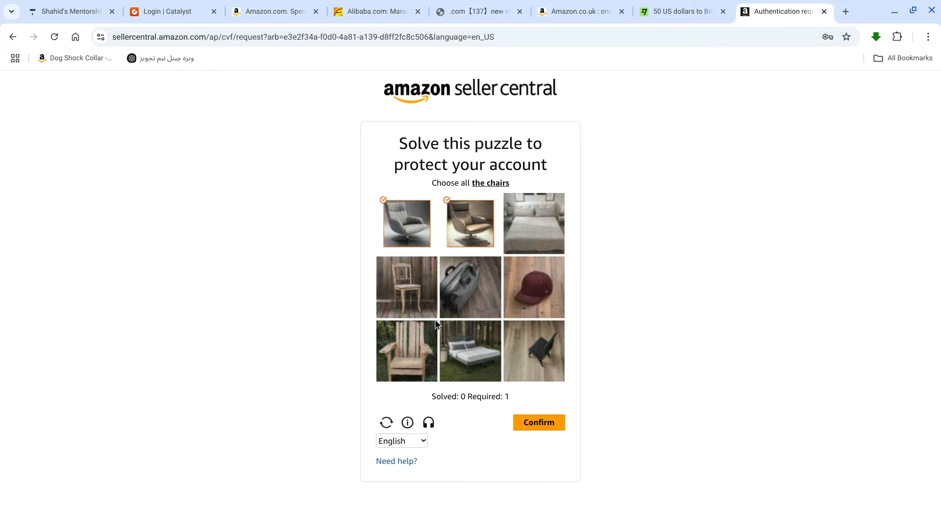
{"action": "left_click", "coordinate": [413, 308]}
{"action": "left_click", "coordinate": [413, 340]}
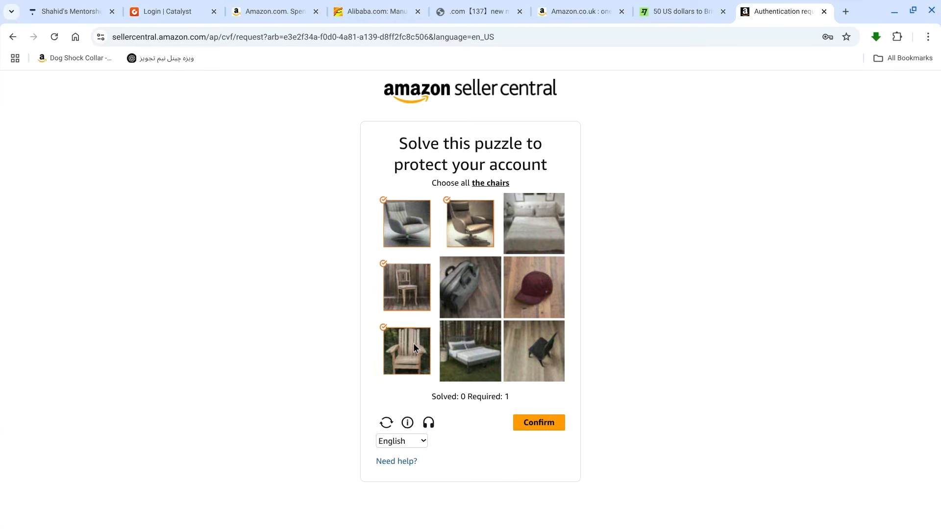
{"action": "left_click", "coordinate": [557, 352]}
{"action": "left_click", "coordinate": [558, 422]}
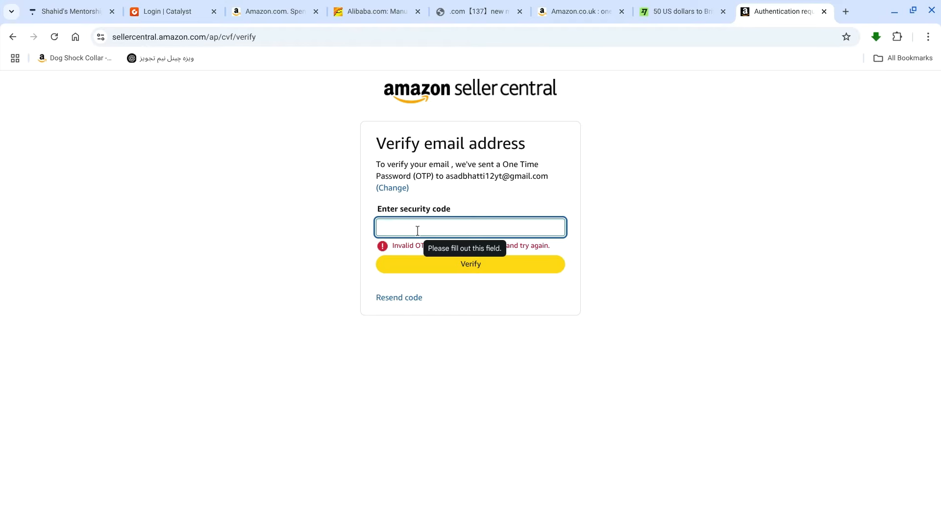
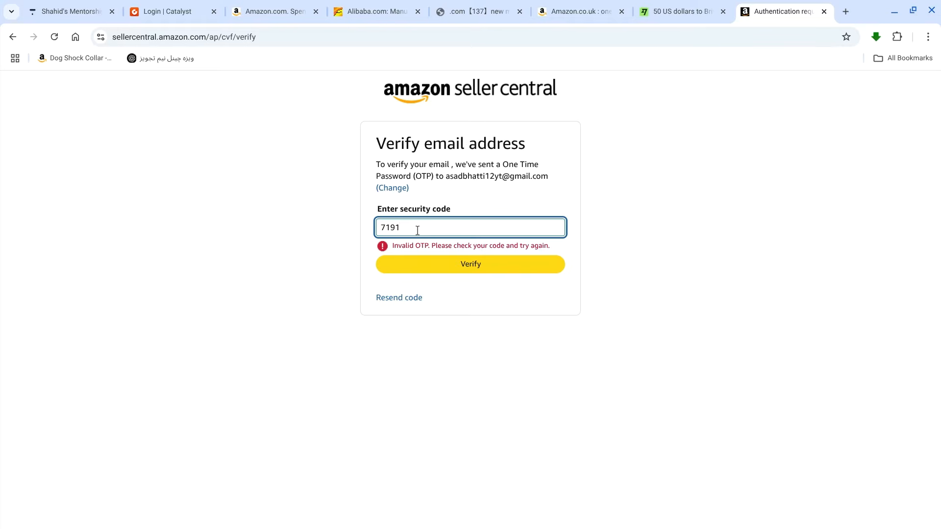
Enter the one-time security code sent by e-mail and verify the e-mail address
{"action": "key", "text": "Return"}
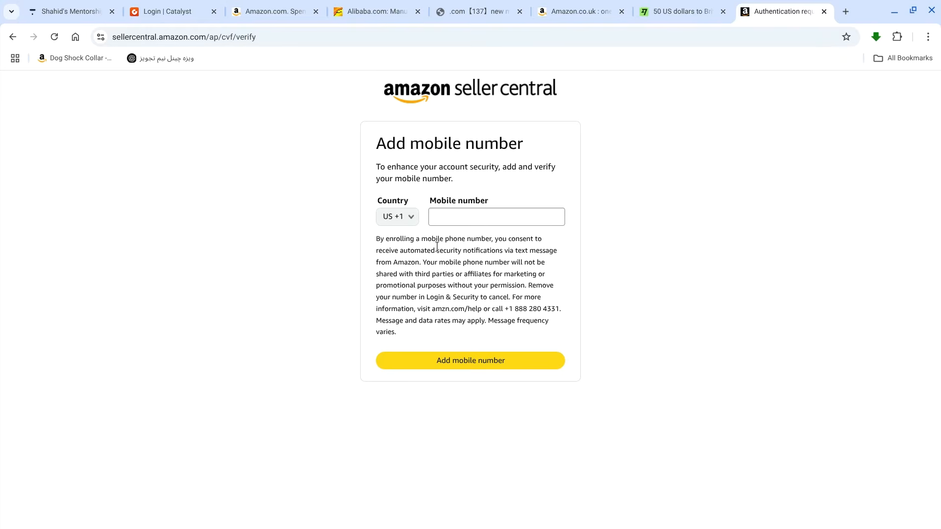
Fill in the mobile phone number and add it to the account
{"action": "left_click", "coordinate": [443, 218]}
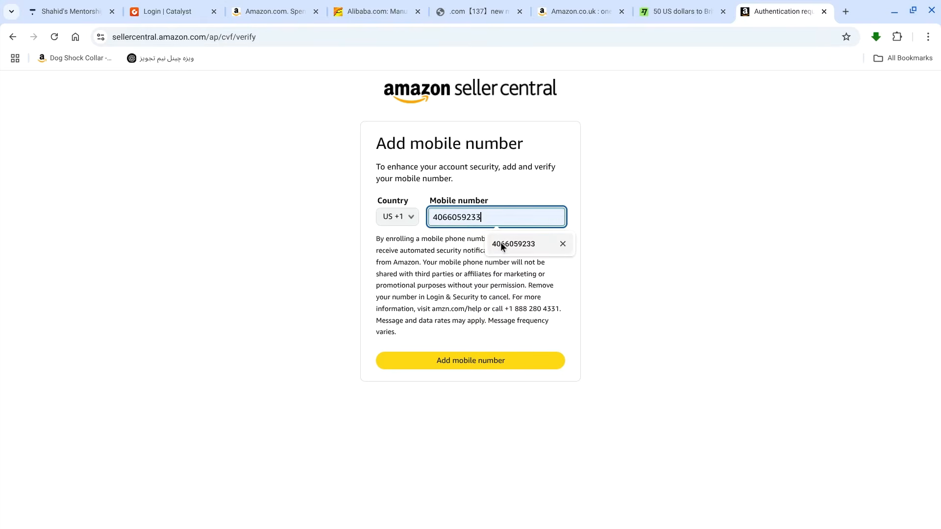
{"action": "left_click", "coordinate": [501, 244]}
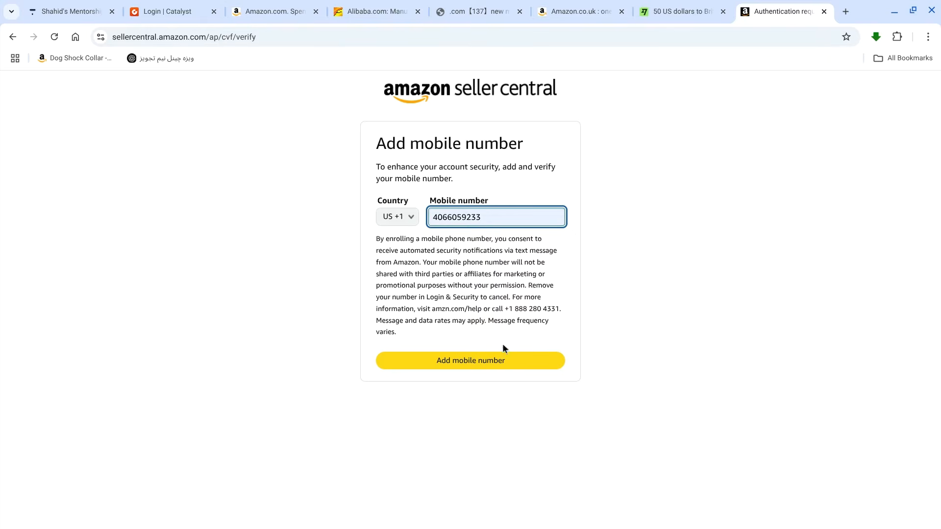
{"action": "left_click", "coordinate": [503, 360]}
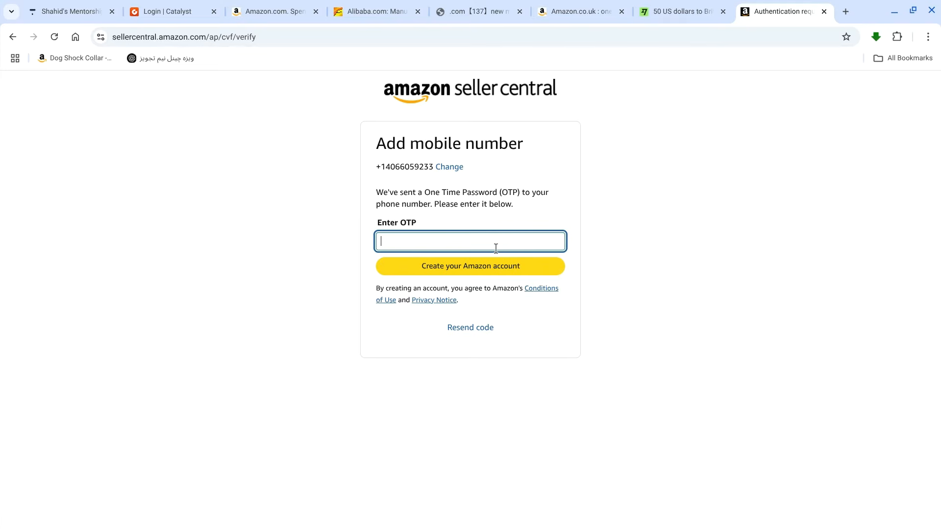
Enter the one-time password sent to the phone and create the Amazon account
{"action": "left_click", "coordinate": [509, 267]}
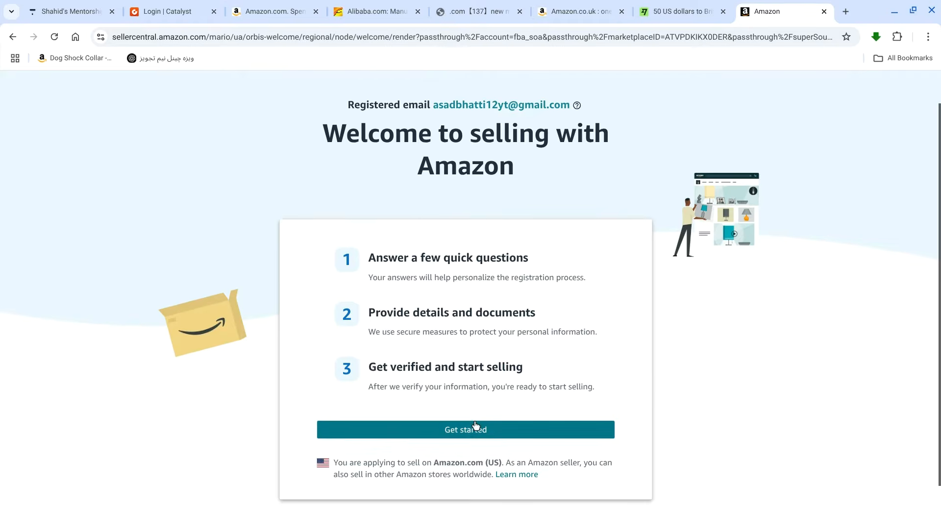
Review the three registration stages on the welcome page and get started with the seller registration
{"action": "scroll", "coordinate": [510, 285], "scroll_direction": "down", "scroll_amount": 2}
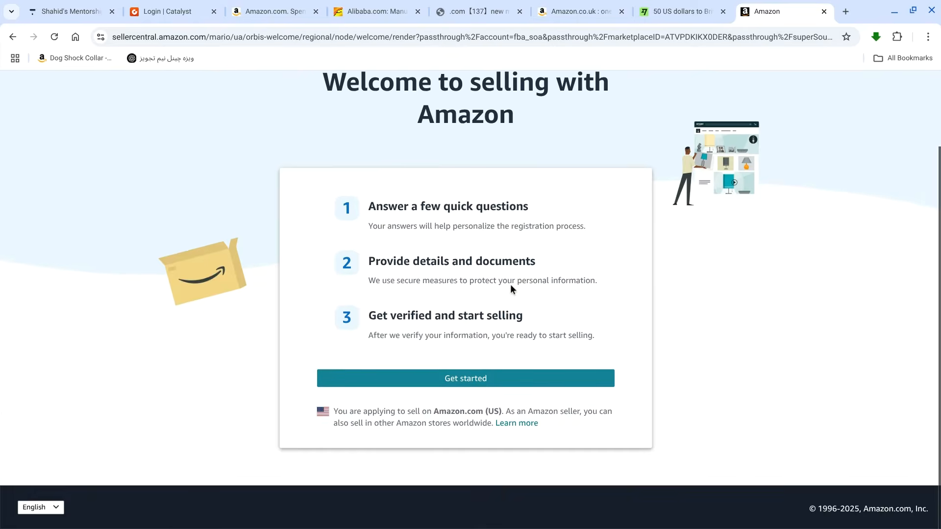
{"action": "scroll", "coordinate": [510, 286], "scroll_direction": "up", "scroll_amount": 2}
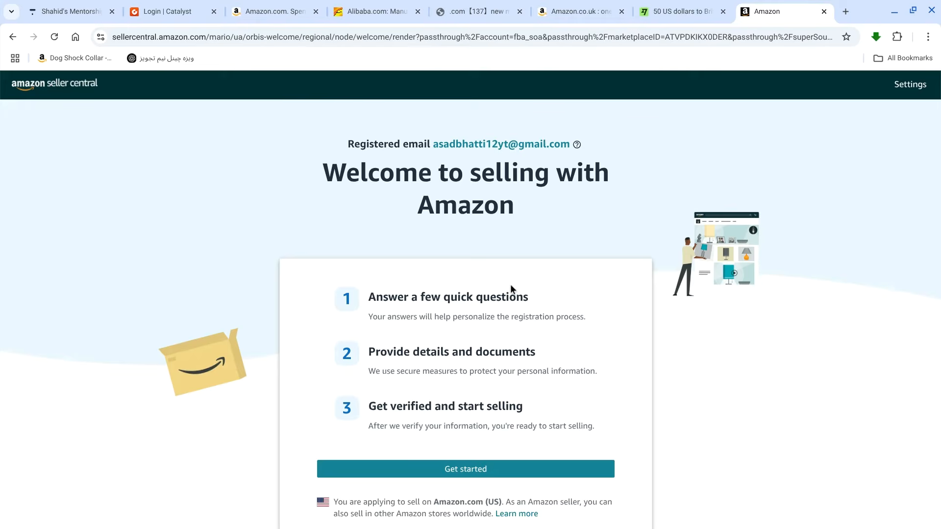
{"action": "left_click", "coordinate": [516, 472]}
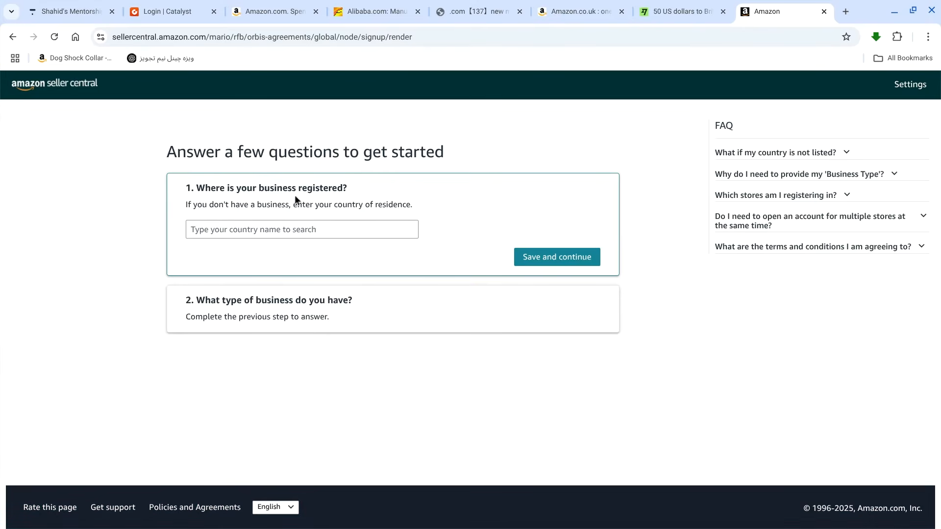
Set the country where the business is registered to United States and save the answer
{"action": "left_click", "coordinate": [315, 228]}
{"action": "scroll", "coordinate": [270, 304], "scroll_direction": "down", "scroll_amount": 5}
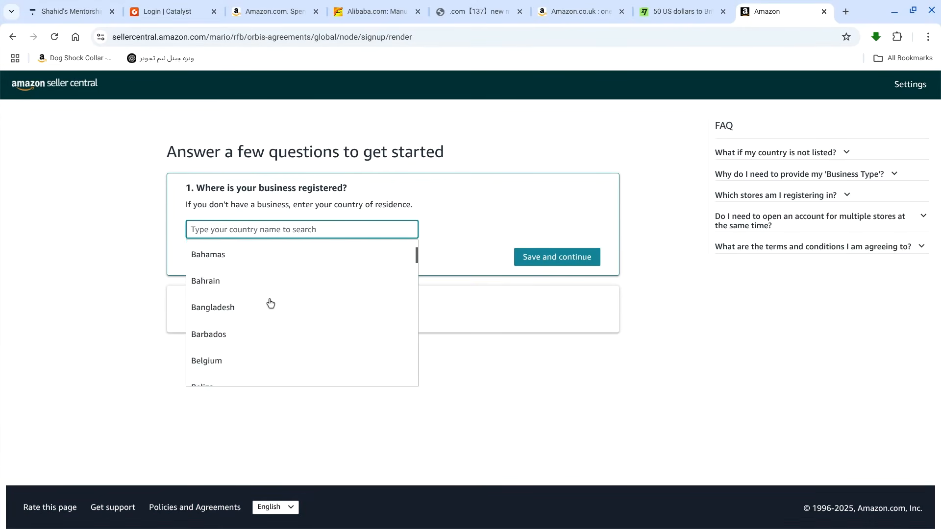
{"action": "scroll", "coordinate": [271, 303], "scroll_direction": "down", "scroll_amount": 4}
{"action": "scroll", "coordinate": [270, 303], "scroll_direction": "down", "scroll_amount": 20}
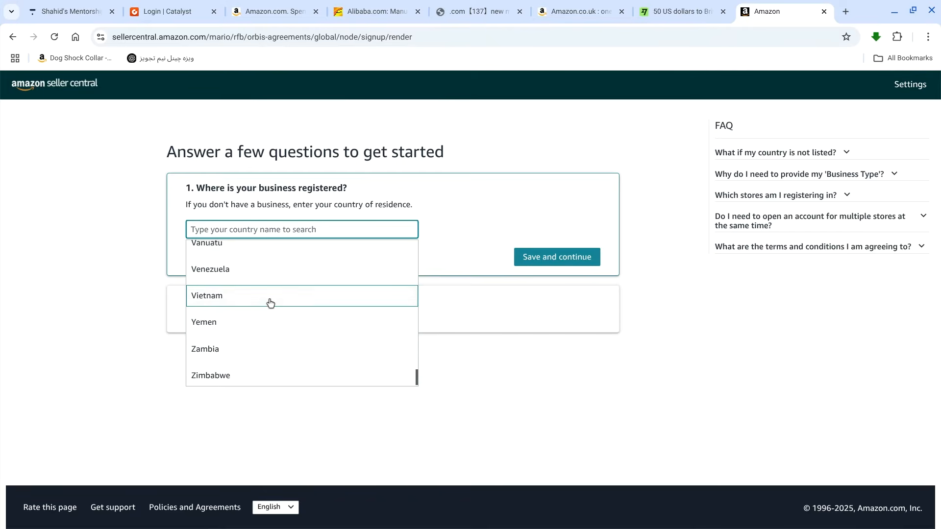
{"action": "scroll", "coordinate": [265, 343], "scroll_direction": "up", "scroll_amount": 5}
{"action": "scroll", "coordinate": [264, 357], "scroll_direction": "down", "scroll_amount": 2}
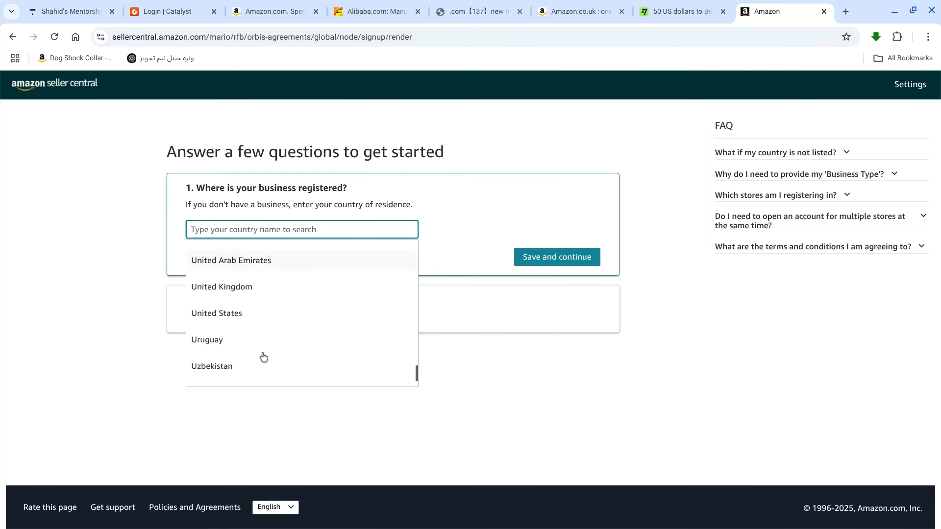
{"action": "left_click", "coordinate": [221, 318]}
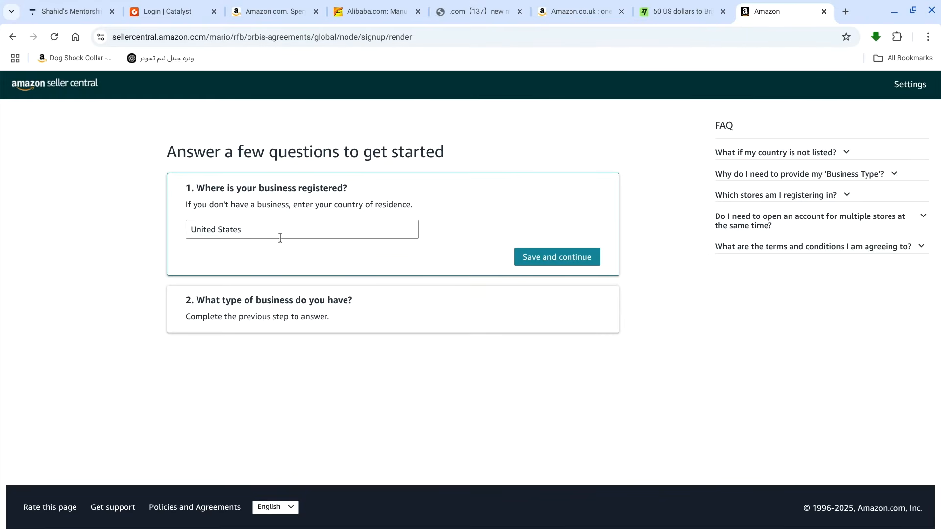
{"action": "left_click", "coordinate": [562, 266]}
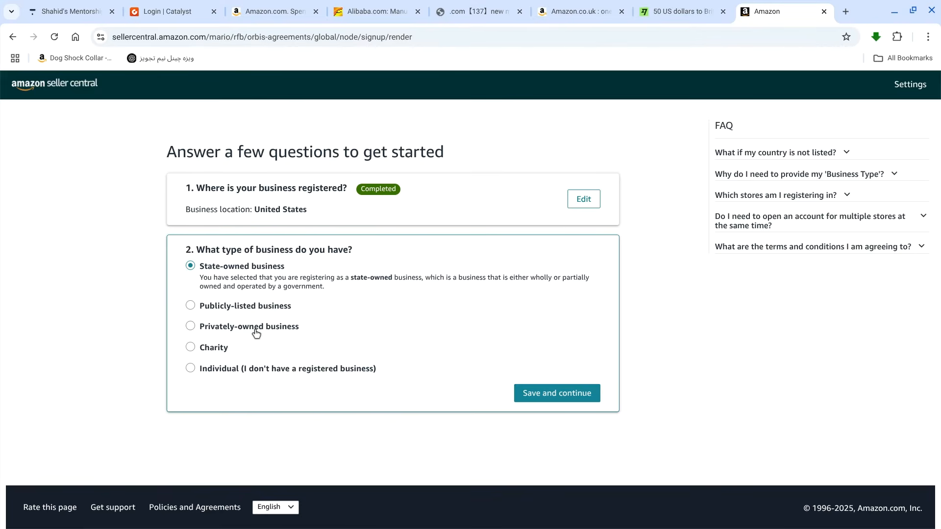
Choose Privately-owned business as the business type and save the answer
{"action": "left_click", "coordinate": [191, 327]}
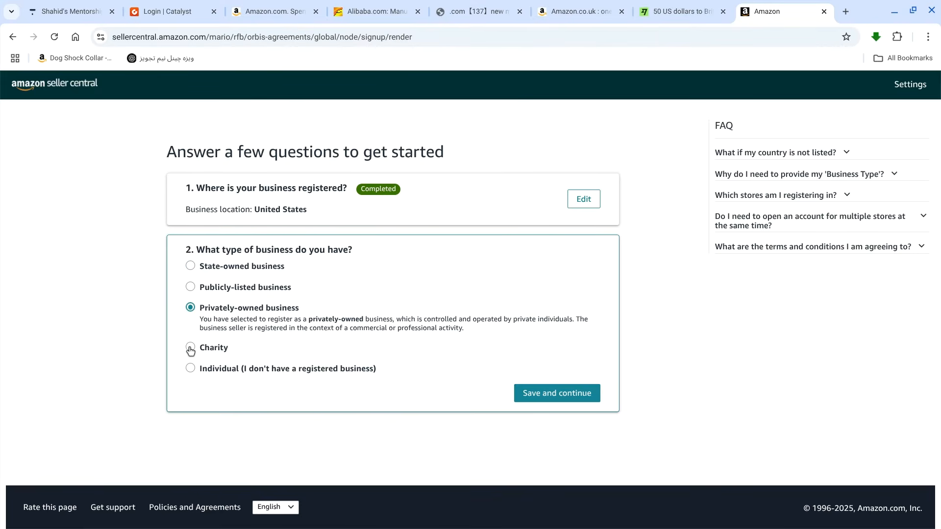
{"action": "left_click", "coordinate": [190, 368]}
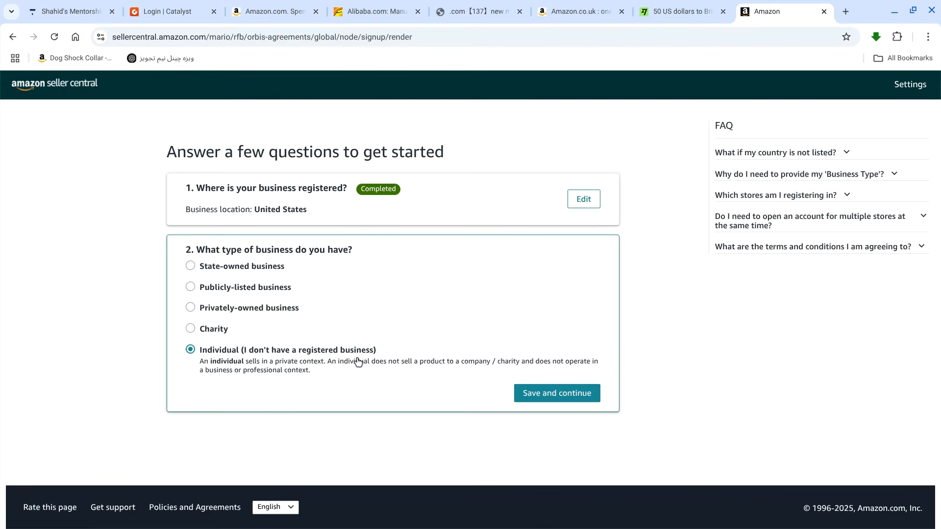
{"action": "left_click", "coordinate": [191, 309]}
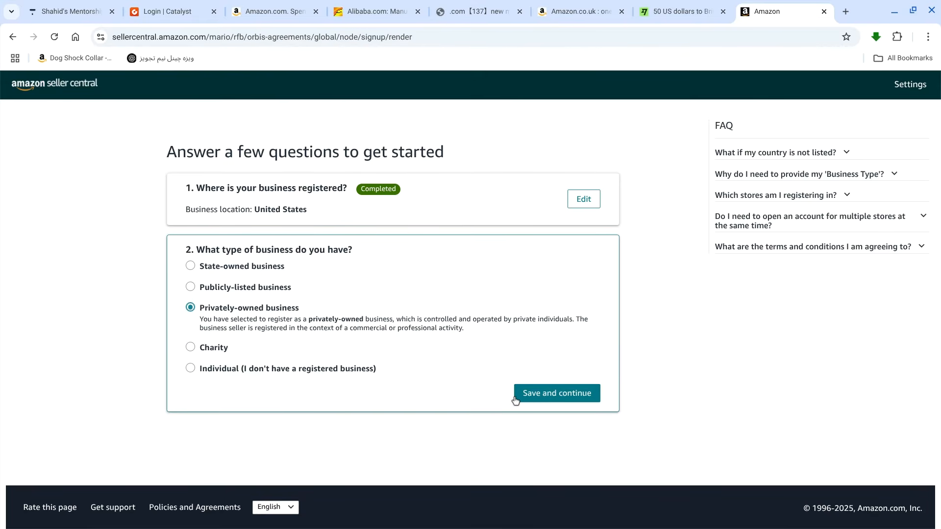
{"action": "left_click", "coordinate": [547, 400]}
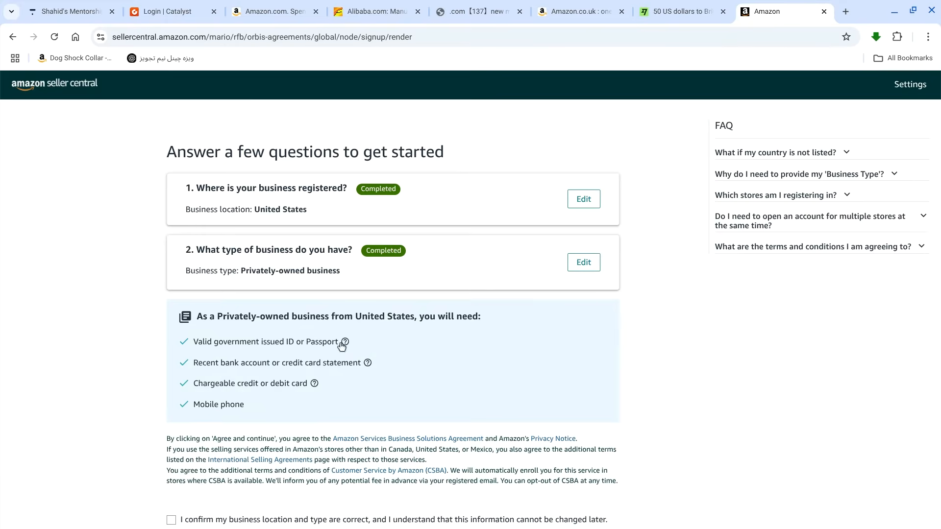
Review the list of documents and items required for a privately-owned business from the United States
{"action": "double_click", "coordinate": [193, 345]}
{"action": "left_click", "coordinate": [193, 345]}
{"action": "triple_click", "coordinate": [225, 403]}
{"action": "left_click", "coordinate": [225, 403]}
{"action": "triple_click", "coordinate": [204, 405]}
{"action": "left_click_drag", "start_coordinate": [205, 346], "coordinate": [211, 403]}
{"action": "left_click", "coordinate": [214, 401]}
Confirm that the business location and type are correct, then agree to the terms and continue
{"action": "scroll", "coordinate": [487, 375], "scroll_direction": "down", "scroll_amount": 2}
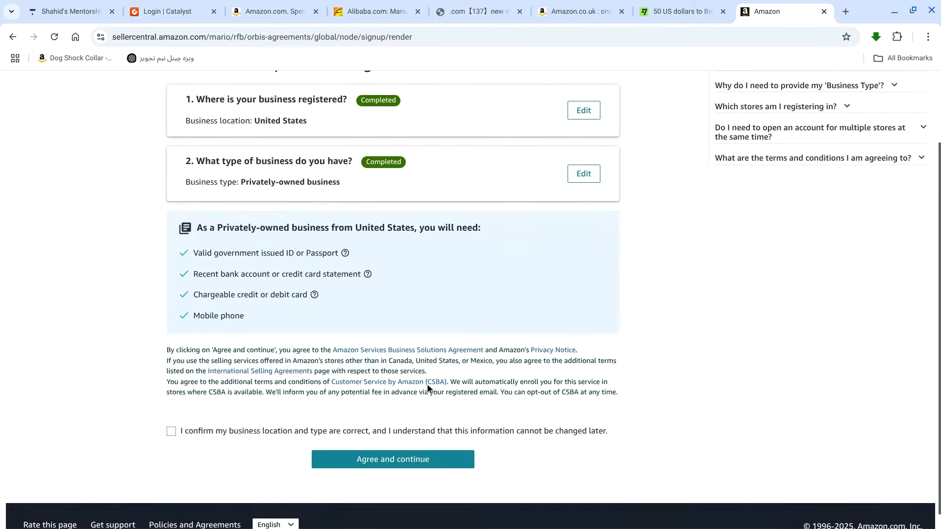
{"action": "left_click", "coordinate": [178, 430]}
{"action": "left_click", "coordinate": [344, 463]}
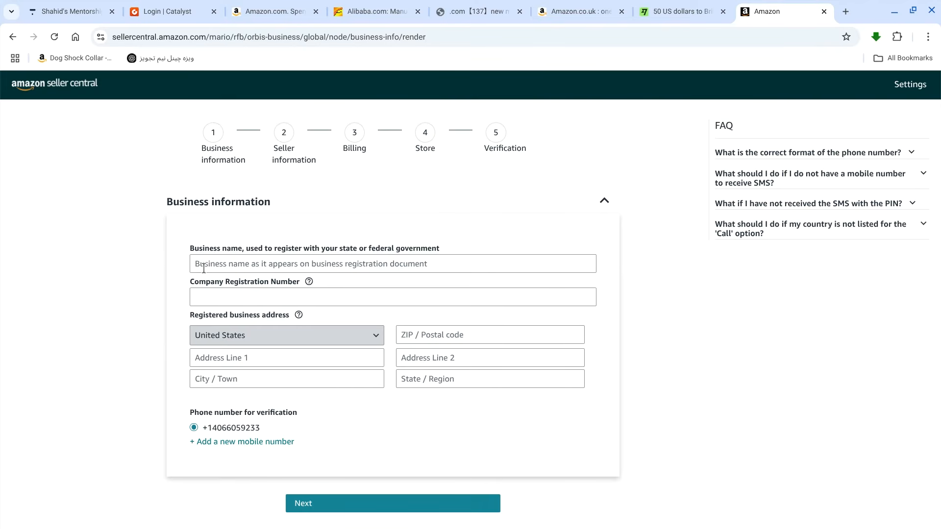
Enter the registered business name and the company registration number in the business information form
{"action": "left_click", "coordinate": [231, 265]}
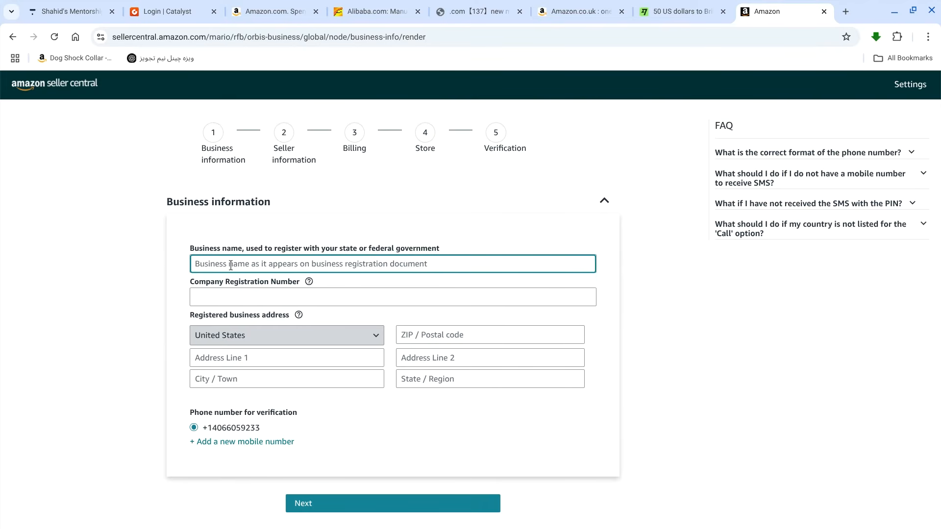
{"action": "key", "text": "ctrl+v"}
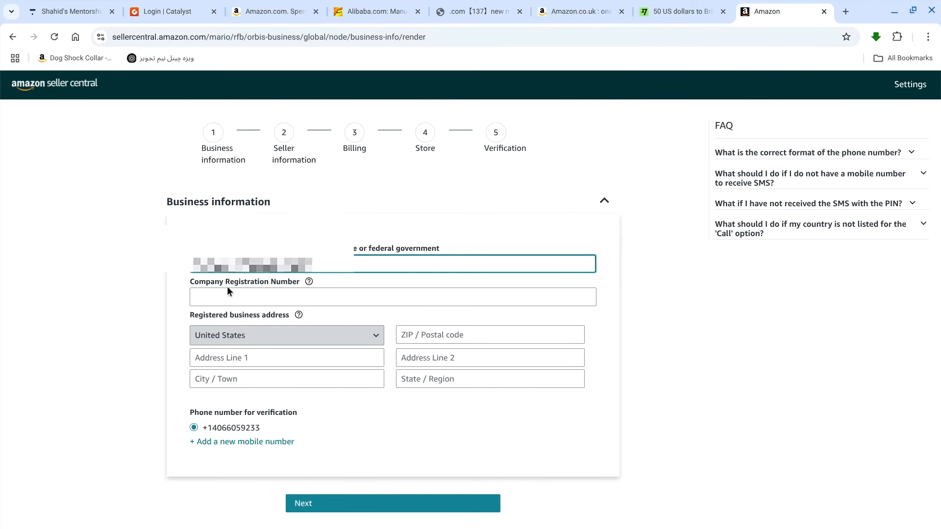
{"action": "left_click", "coordinate": [227, 300]}
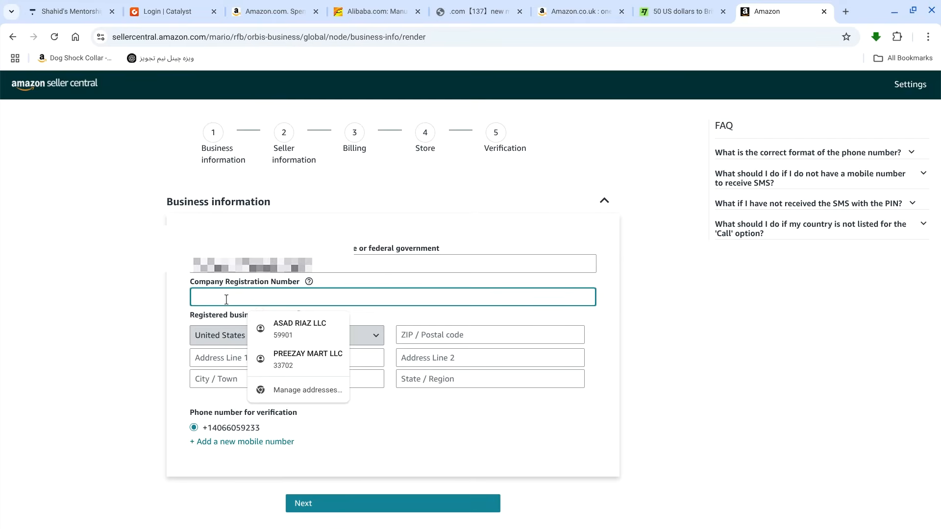
{"action": "left_click", "coordinate": [177, 283]}
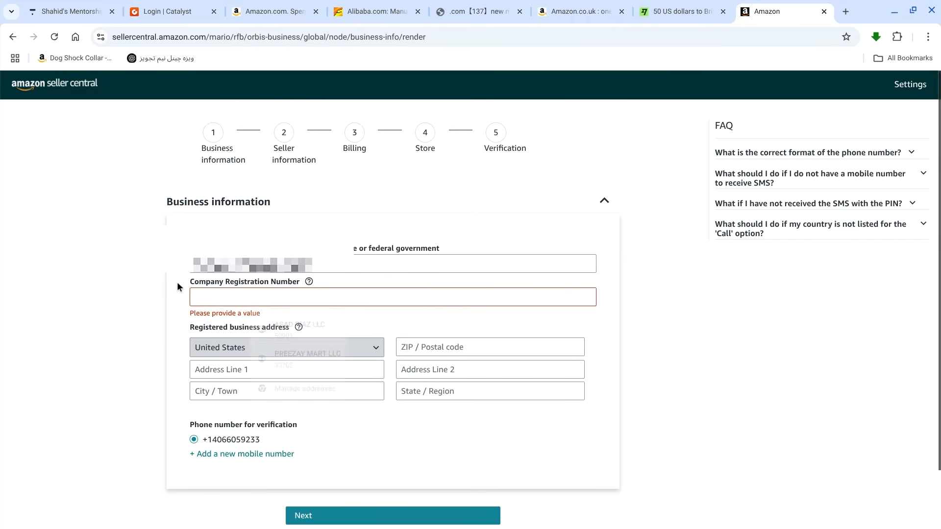
{"action": "left_click", "coordinate": [217, 299]}
{"action": "type", "text": "1234"}
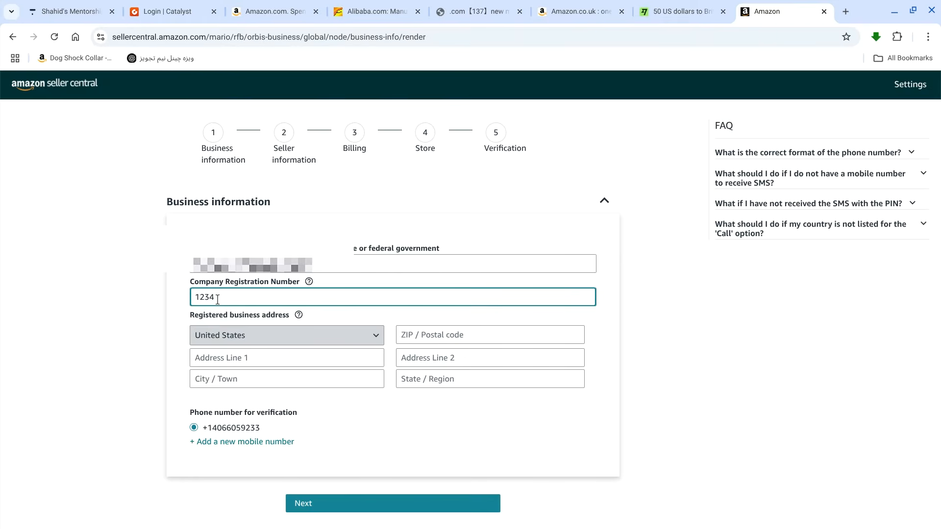
{"action": "type", "text": "krjh"}
{"action": "left_click", "coordinate": [670, 298]}
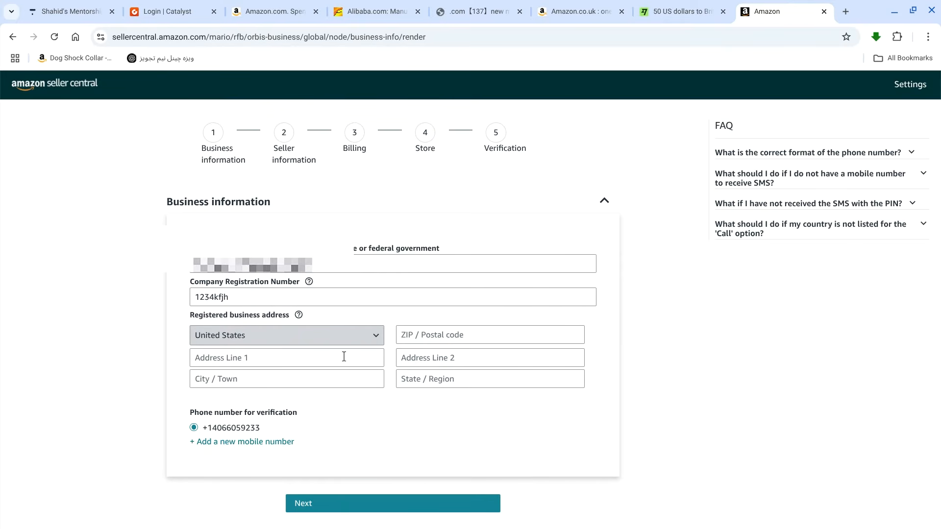
Fill in the registered business address from the saved Florida address and proceed to the seller information
{"action": "left_click", "coordinate": [419, 339]}
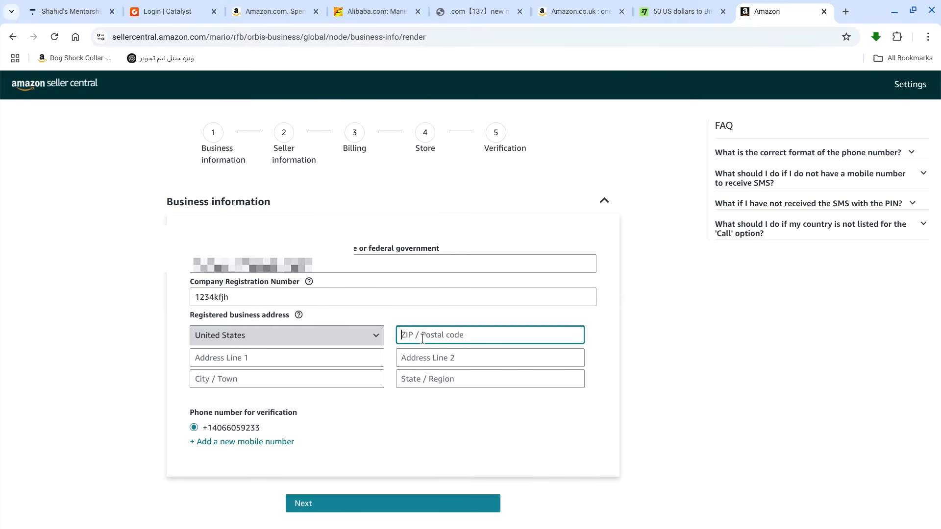
{"action": "left_click", "coordinate": [694, 325]}
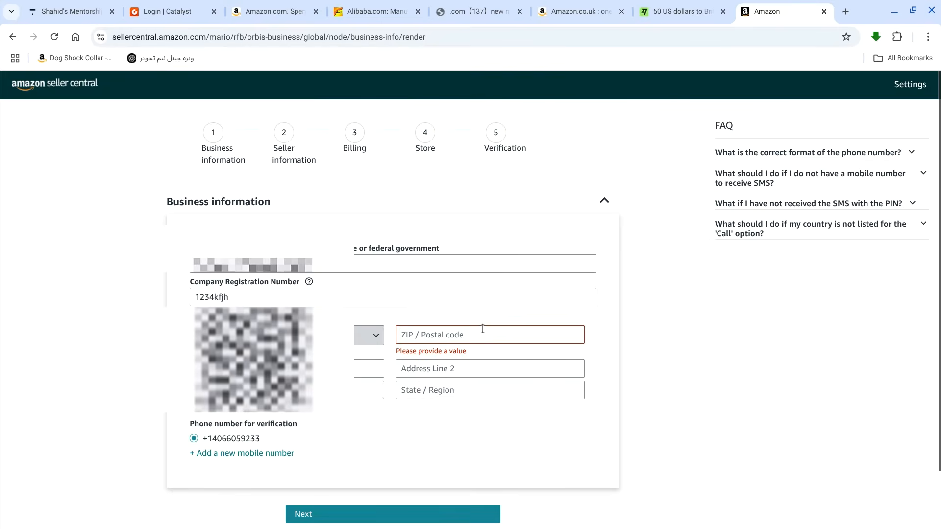
{"action": "left_click", "coordinate": [479, 339]}
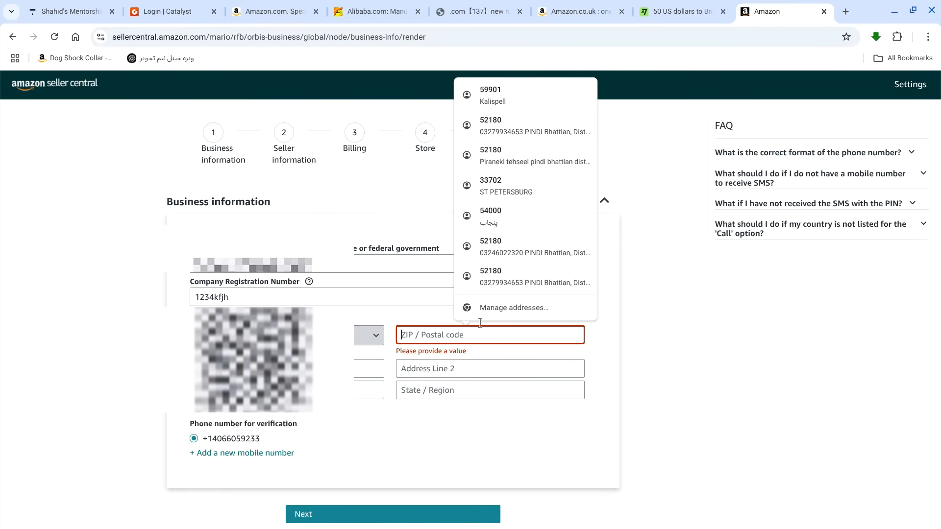
{"action": "left_click", "coordinate": [502, 189]}
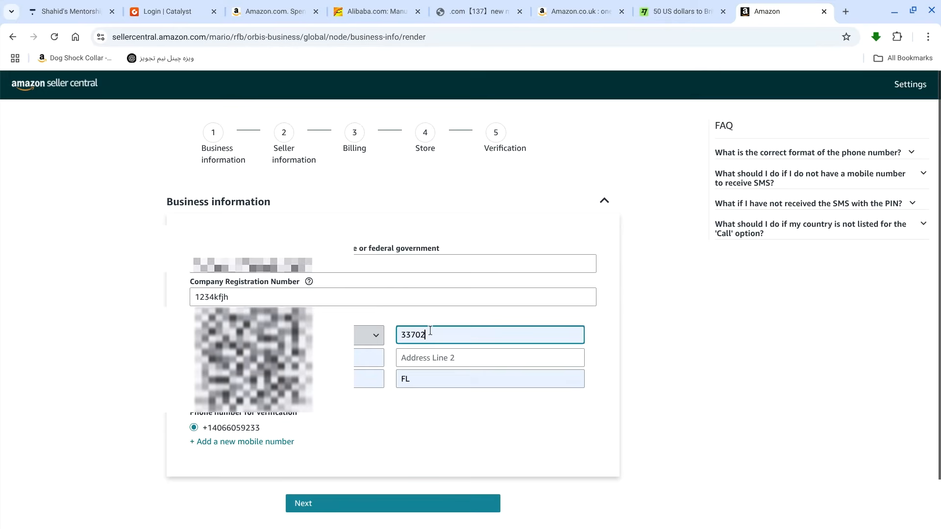
{"action": "left_click", "coordinate": [442, 402]}
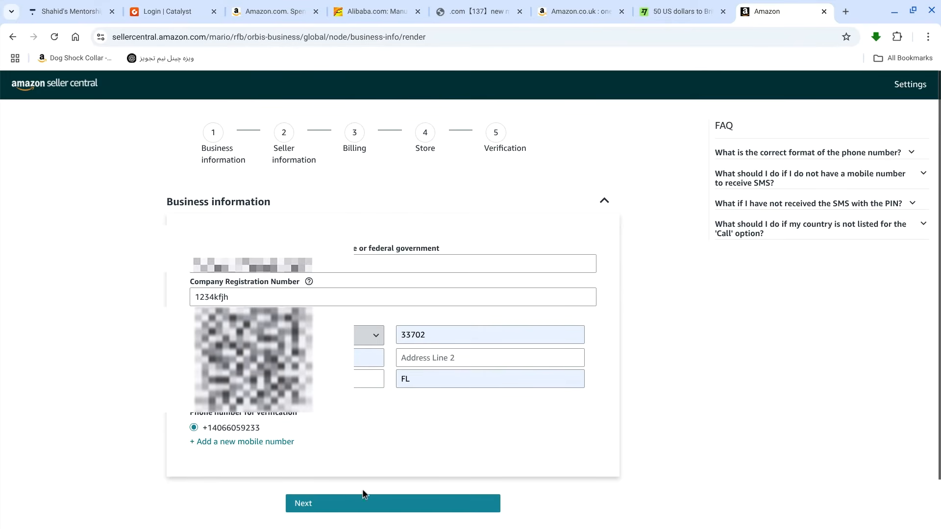
{"action": "left_click", "coordinate": [363, 504]}
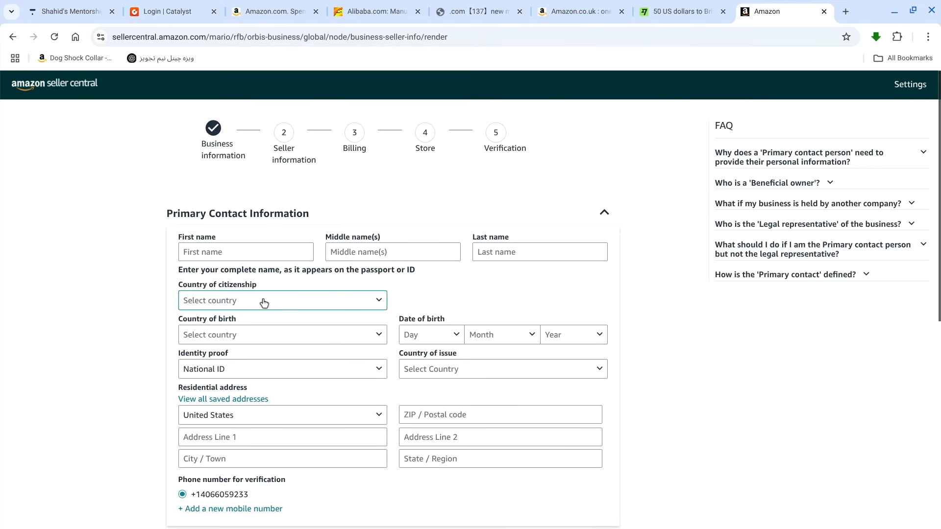
Enter the primary contact's first and last name, leaving the middle name blank
{"action": "left_click", "coordinate": [194, 258]}
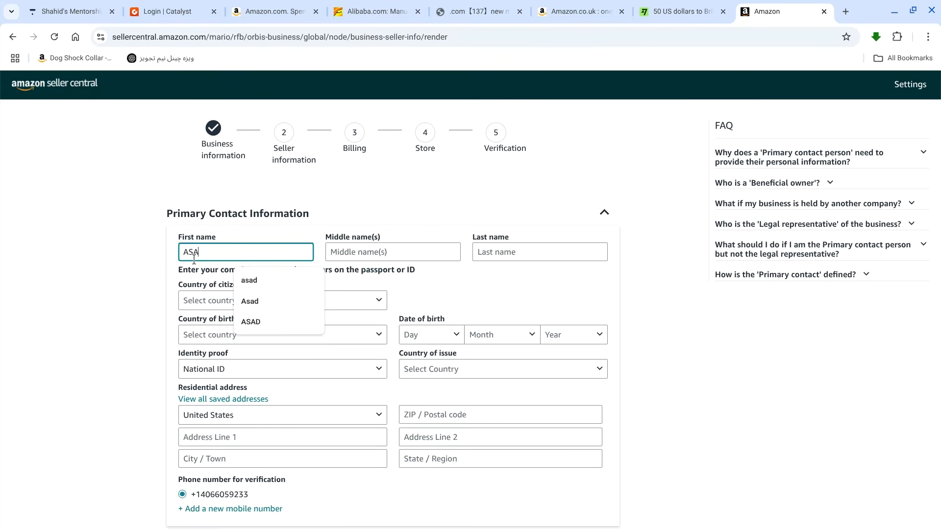
{"action": "left_click", "coordinate": [526, 255]}
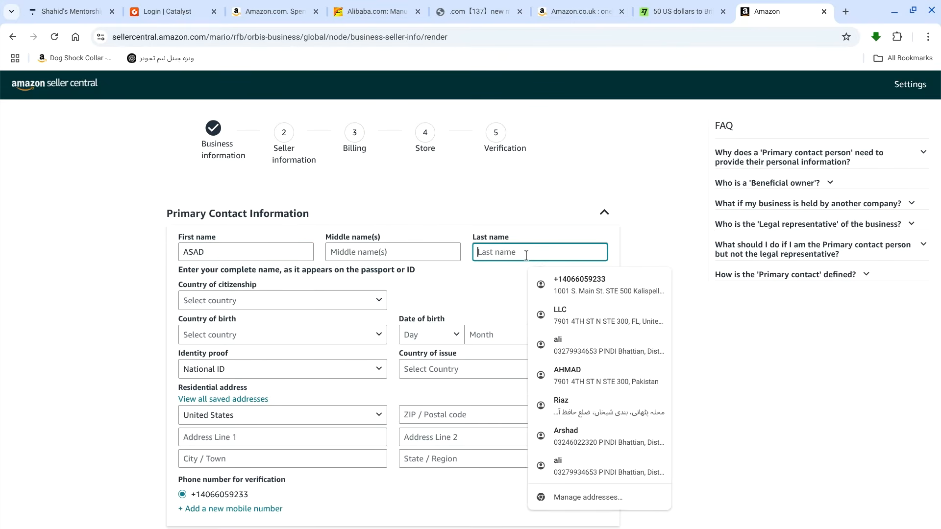
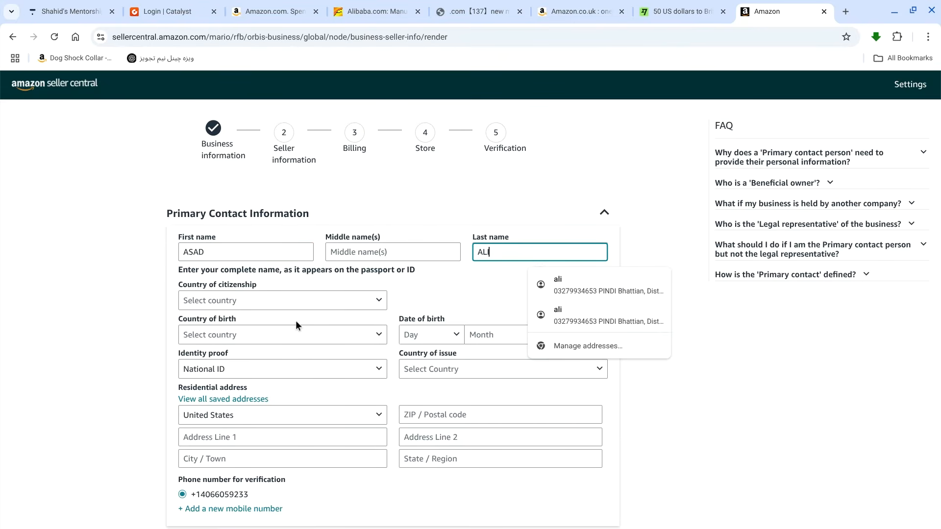
Set the primary contact's country of citizenship to Pakistan
{"action": "left_click", "coordinate": [277, 303]}
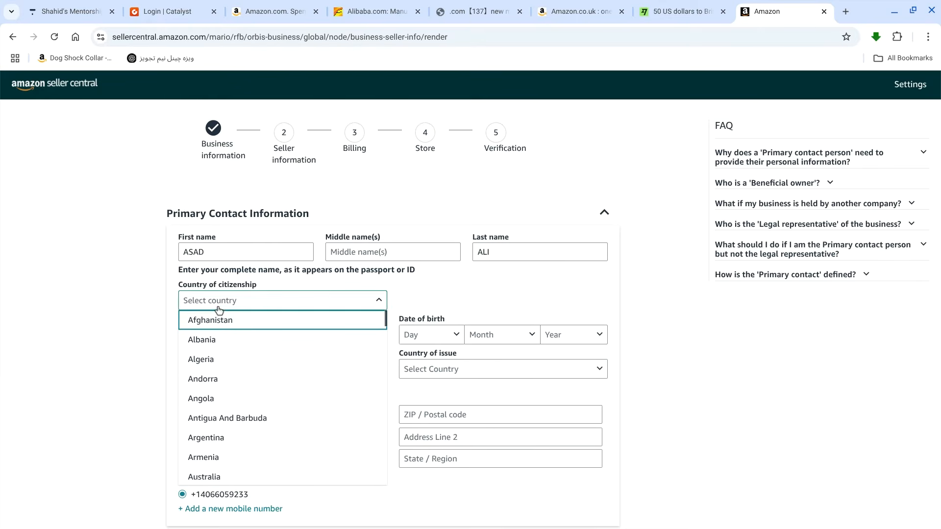
{"action": "scroll", "coordinate": [240, 400], "scroll_direction": "down", "scroll_amount": 15}
{"action": "scroll", "coordinate": [240, 405], "scroll_direction": "down", "scroll_amount": 18}
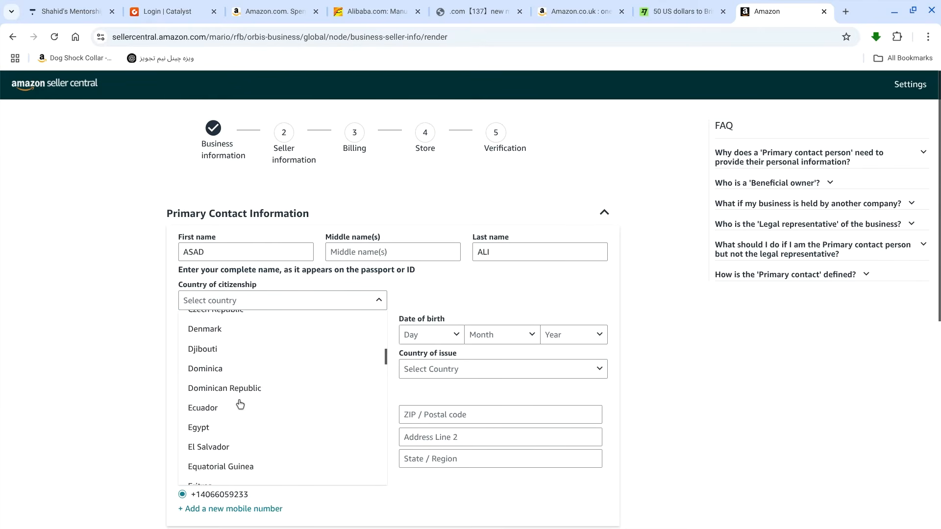
{"action": "scroll", "coordinate": [240, 404], "scroll_direction": "down", "scroll_amount": 18}
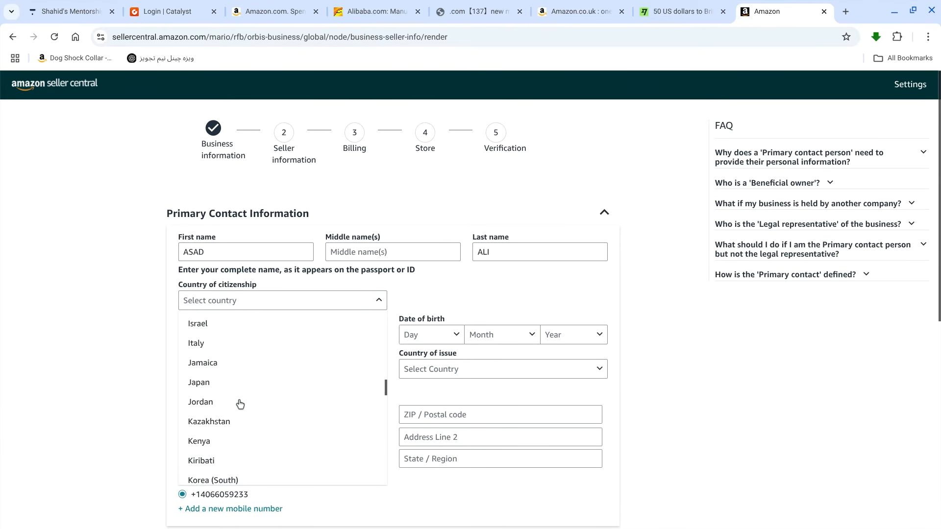
{"action": "scroll", "coordinate": [240, 404], "scroll_direction": "down", "scroll_amount": 20}
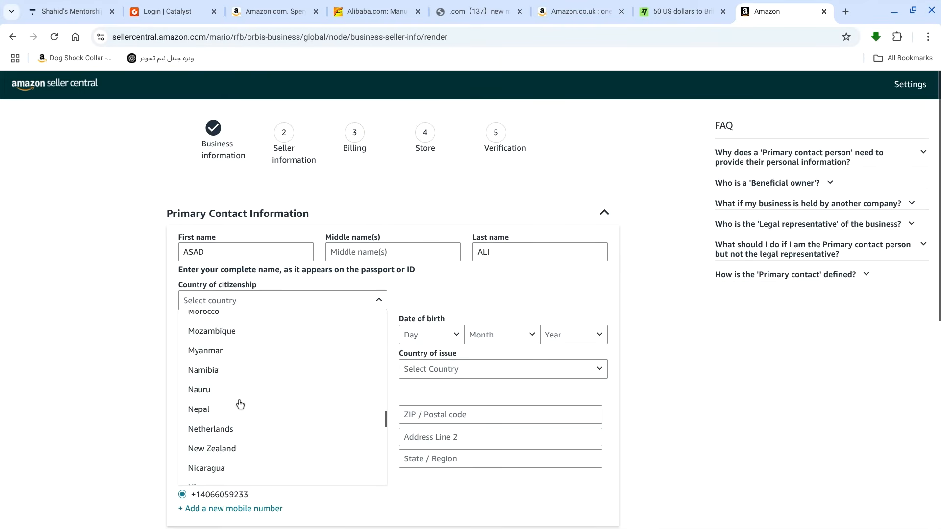
{"action": "scroll", "coordinate": [239, 405], "scroll_direction": "up", "scroll_amount": 14}
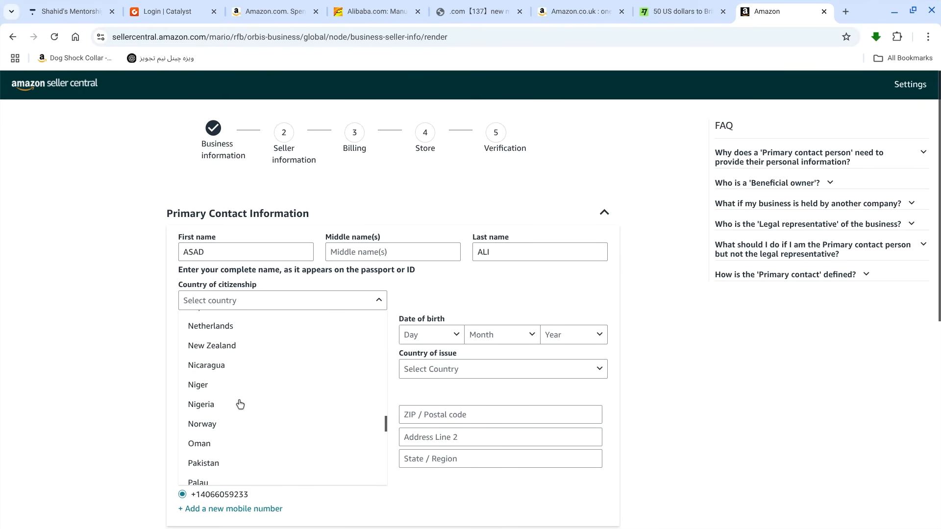
{"action": "left_click", "coordinate": [227, 465]}
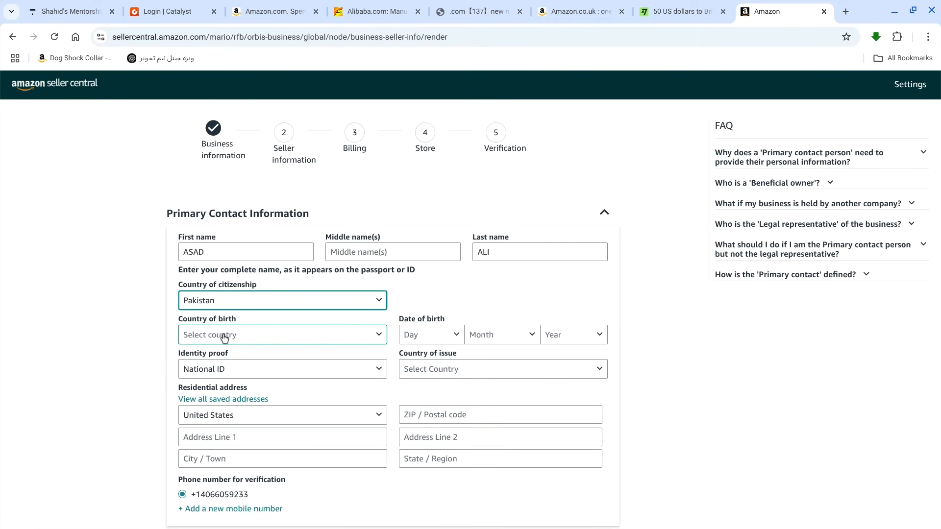
Set the primary contact's country of birth to Pakistan
{"action": "left_click", "coordinate": [221, 337]}
{"action": "scroll", "coordinate": [206, 233], "scroll_direction": "down", "scroll_amount": 20}
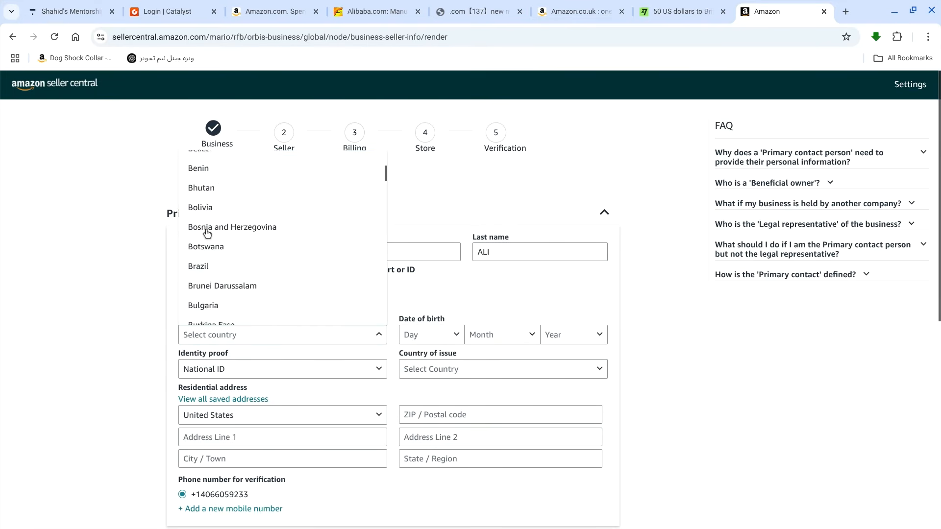
{"action": "scroll", "coordinate": [206, 233], "scroll_direction": "down", "scroll_amount": 5}
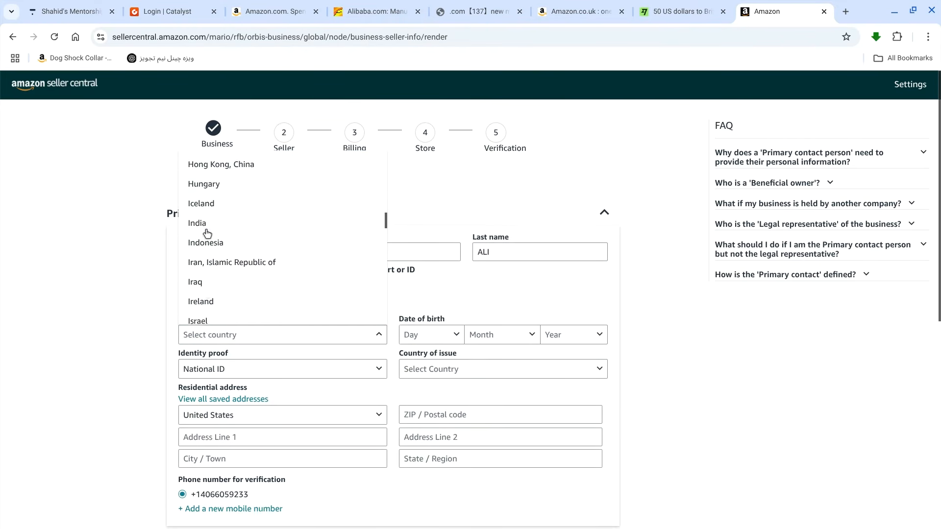
{"action": "scroll", "coordinate": [206, 234], "scroll_direction": "up", "scroll_amount": 4}
{"action": "scroll", "coordinate": [206, 233], "scroll_direction": "up", "scroll_amount": 2}
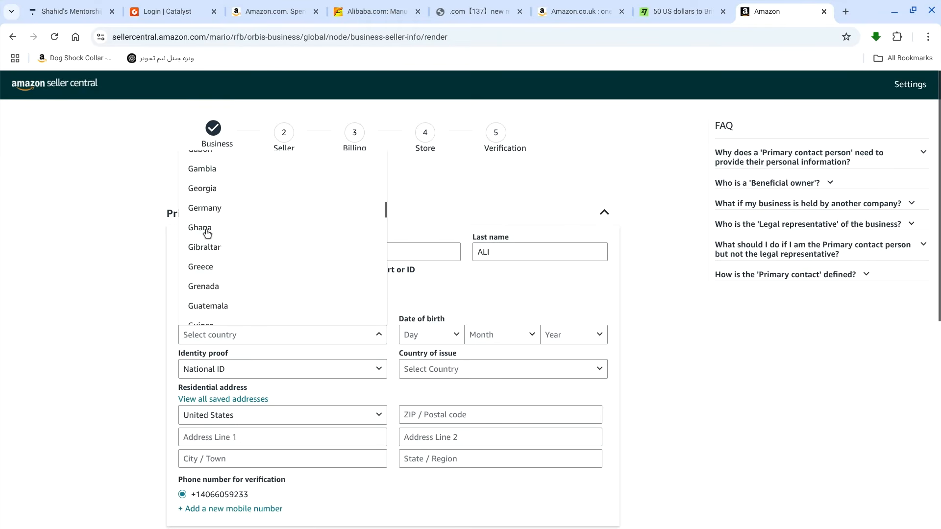
{"action": "scroll", "coordinate": [206, 233], "scroll_direction": "down", "scroll_amount": 7}
{"action": "scroll", "coordinate": [207, 234], "scroll_direction": "down", "scroll_amount": 13}
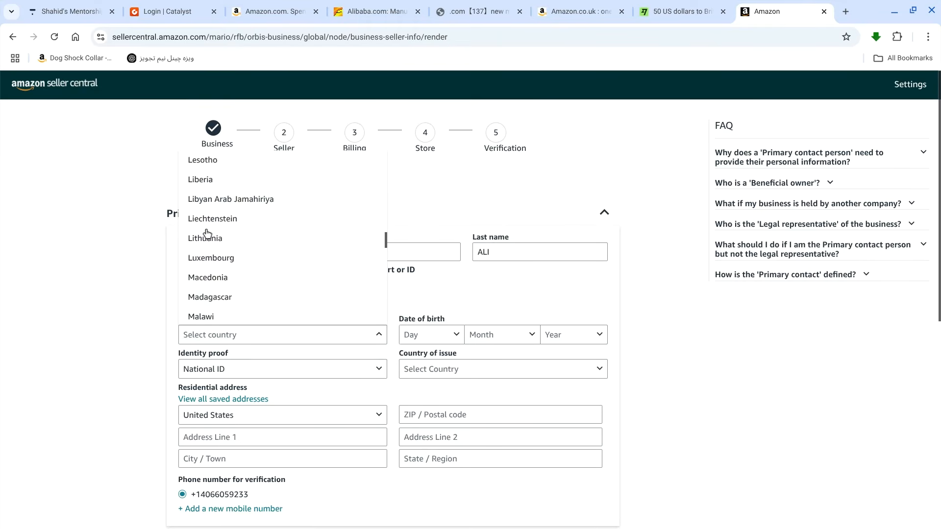
{"action": "scroll", "coordinate": [206, 233], "scroll_direction": "down", "scroll_amount": 4}
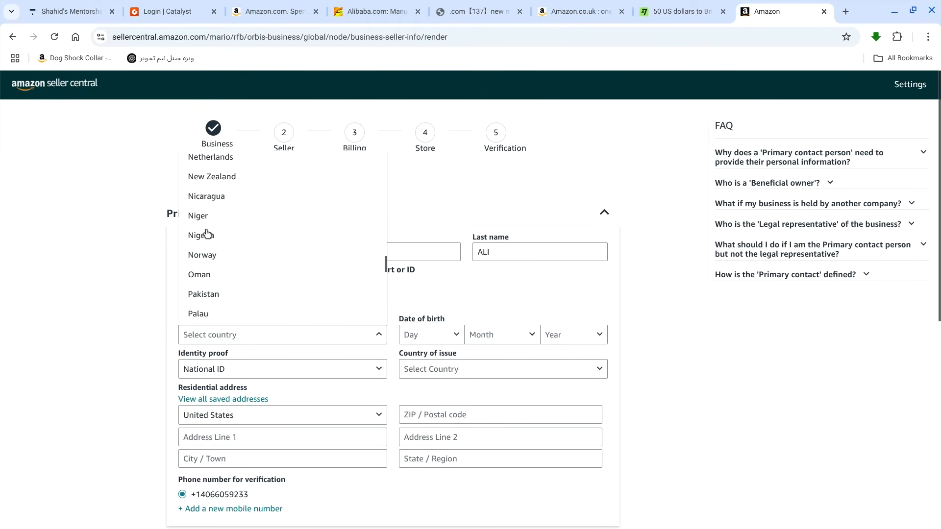
{"action": "left_click", "coordinate": [204, 225]}
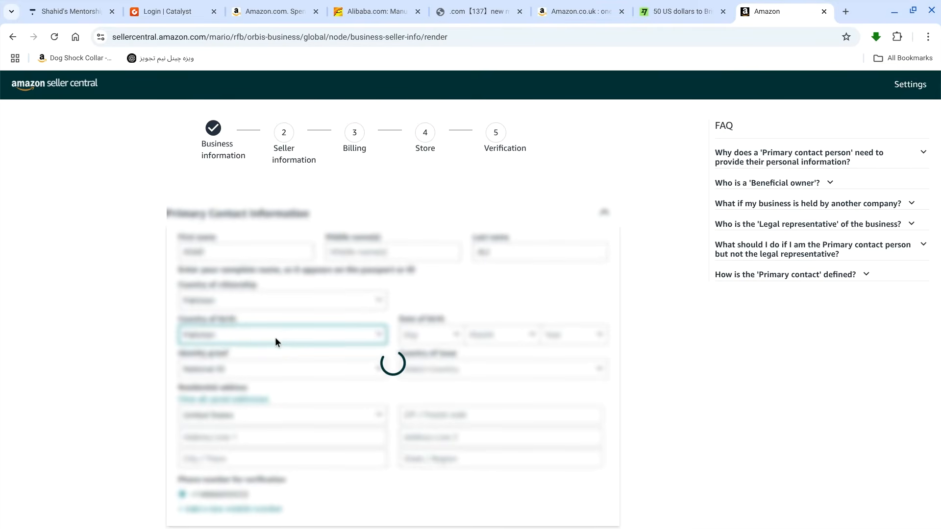
Choose the day, month and year of the primary contact's date of birth
{"action": "left_click", "coordinate": [450, 336]}
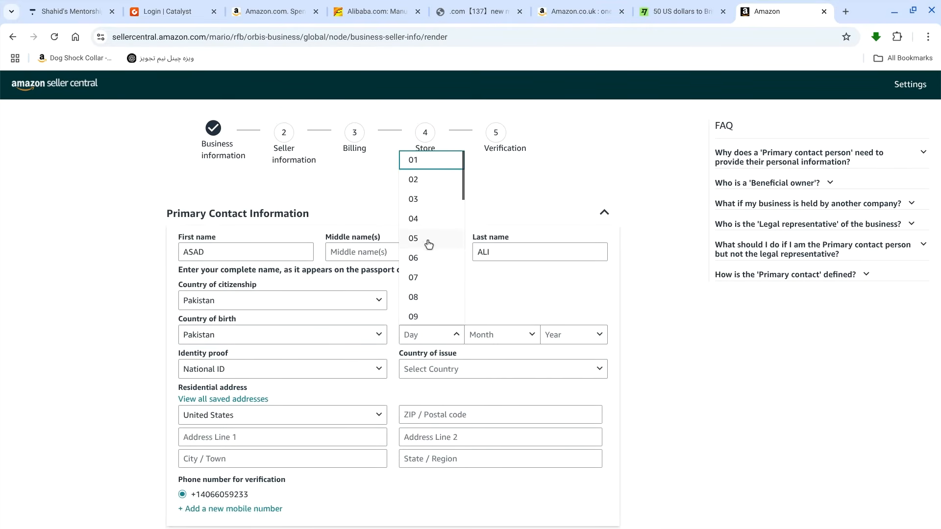
{"action": "left_click", "coordinate": [413, 180]}
{"action": "left_click", "coordinate": [499, 343]}
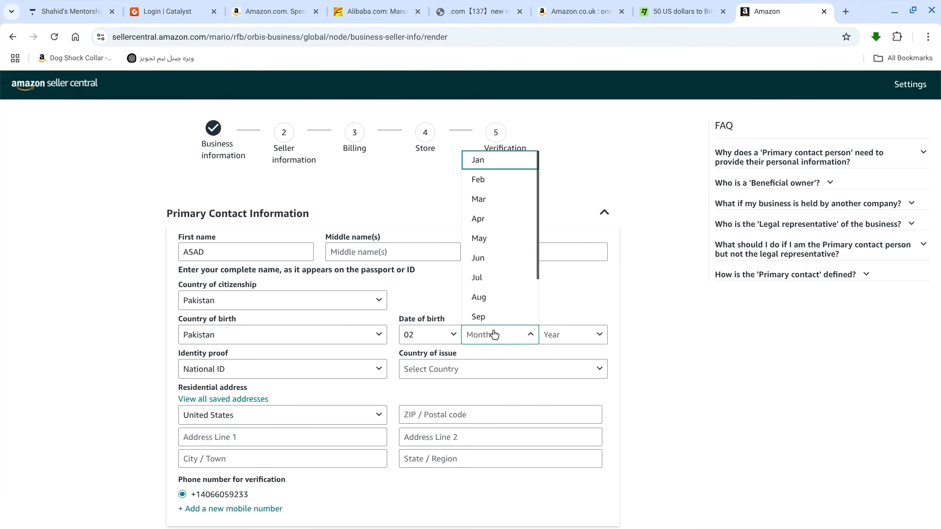
{"action": "left_click", "coordinate": [474, 274]}
{"action": "left_click", "coordinate": [555, 336]}
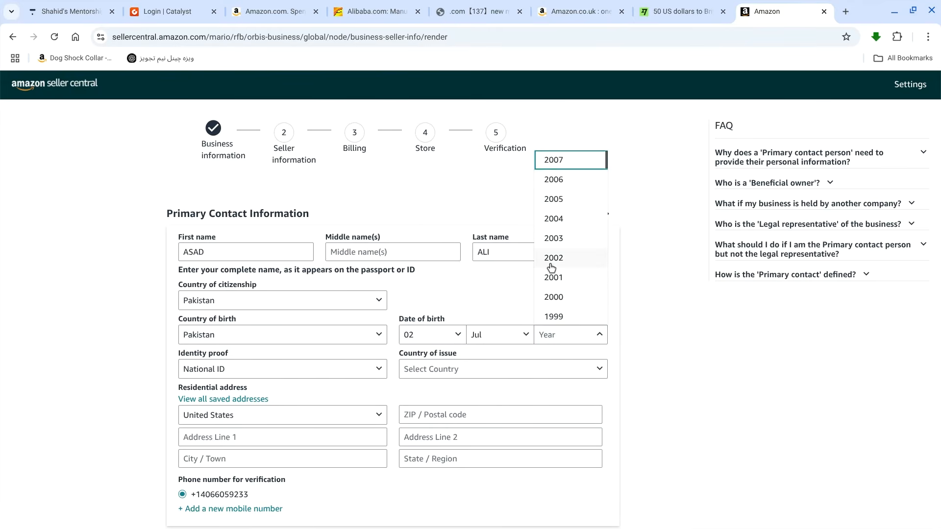
{"action": "left_click", "coordinate": [555, 280]}
Set the primary contact's identity proof to Passport instead of National ID
{"action": "scroll", "coordinate": [497, 373], "scroll_direction": "down", "scroll_amount": 1}
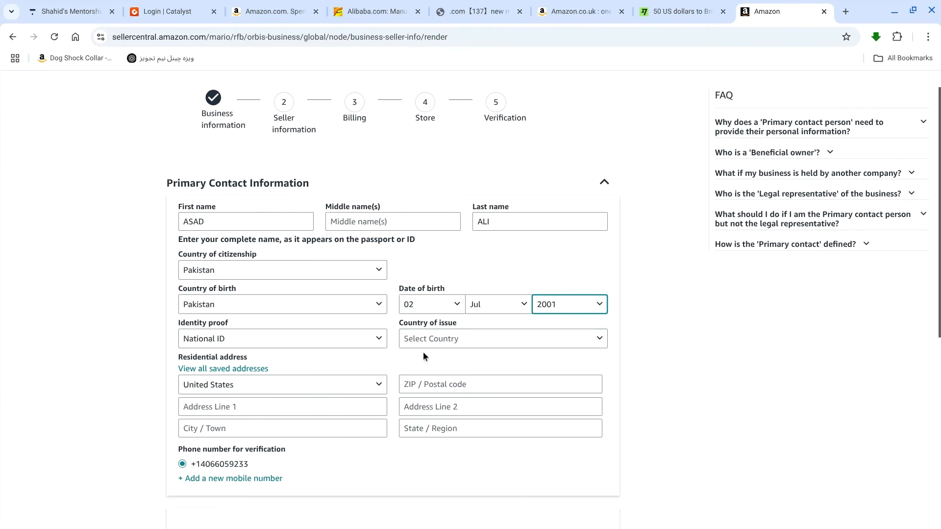
{"action": "left_click", "coordinate": [486, 341]}
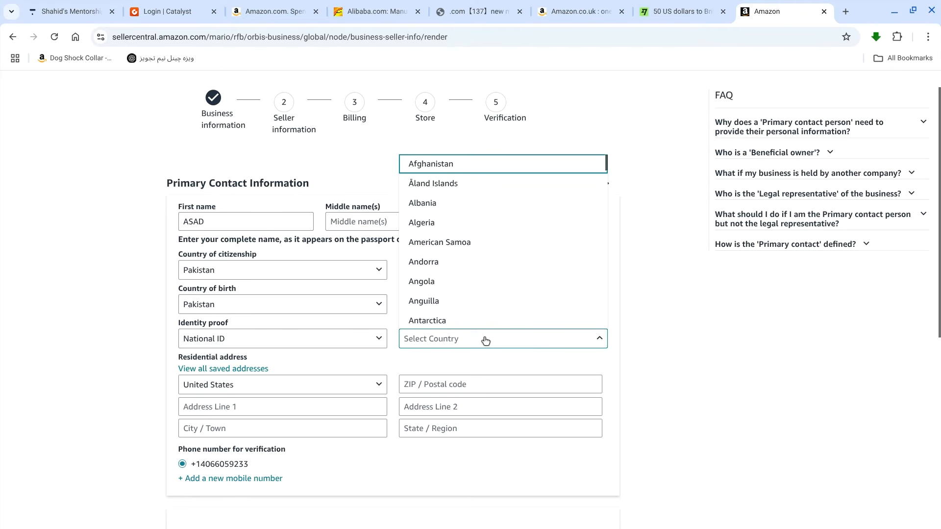
{"action": "left_click", "coordinate": [279, 339]}
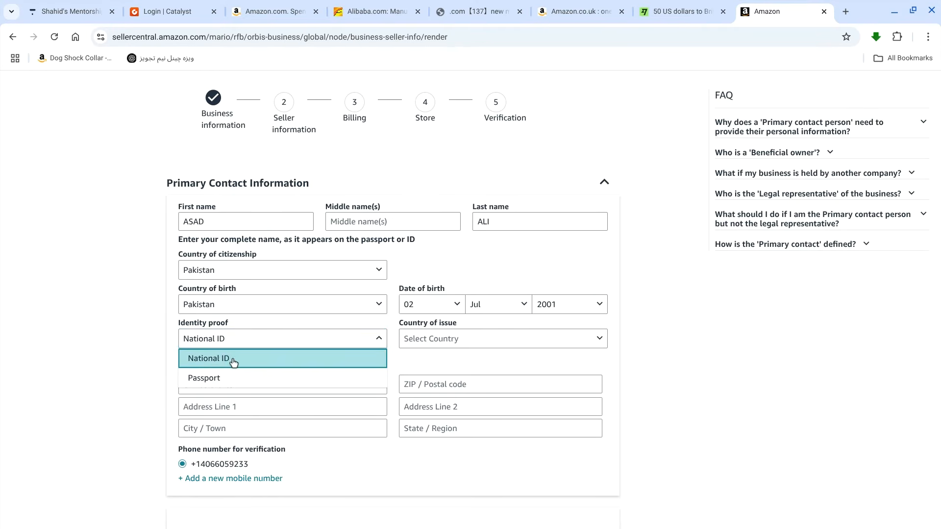
{"action": "left_click", "coordinate": [217, 359]}
{"action": "left_click", "coordinate": [236, 342]}
{"action": "left_click", "coordinate": [211, 385]}
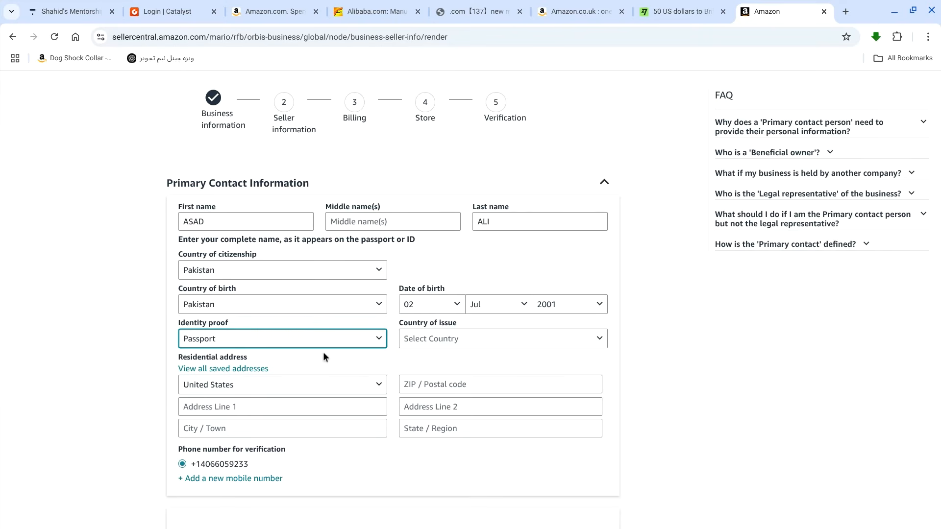
Set the passport's country of issue to Pakistan
{"action": "left_click", "coordinate": [447, 345]}
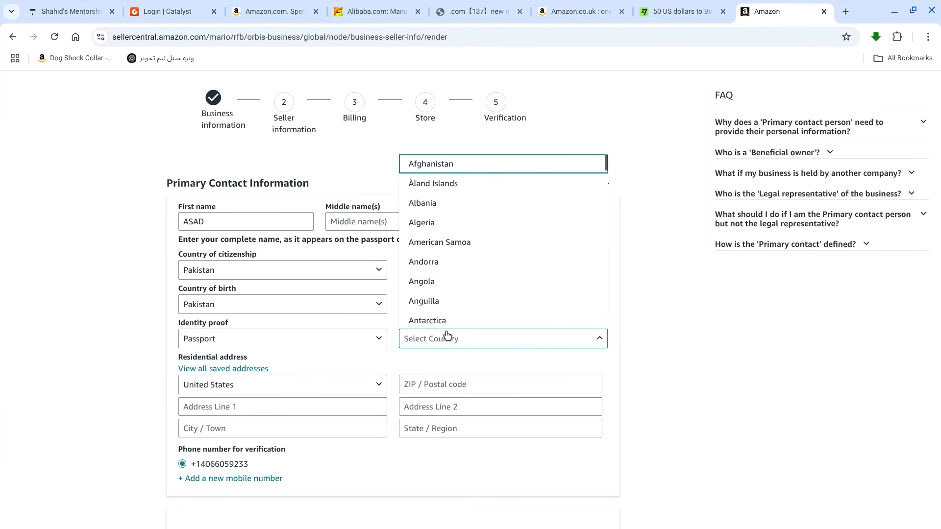
{"action": "scroll", "coordinate": [428, 223], "scroll_direction": "down", "scroll_amount": 10}
{"action": "scroll", "coordinate": [436, 223], "scroll_direction": "down", "scroll_amount": 15}
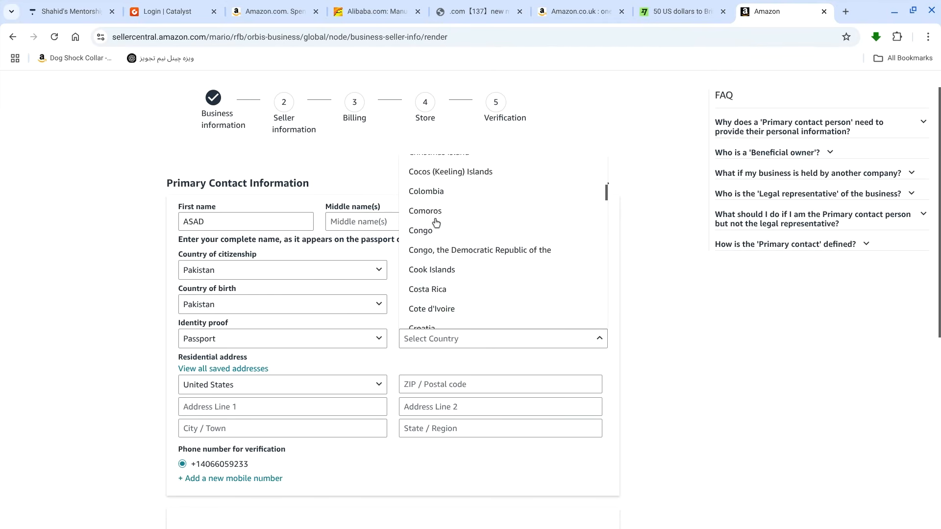
{"action": "scroll", "coordinate": [436, 223], "scroll_direction": "down", "scroll_amount": 16}
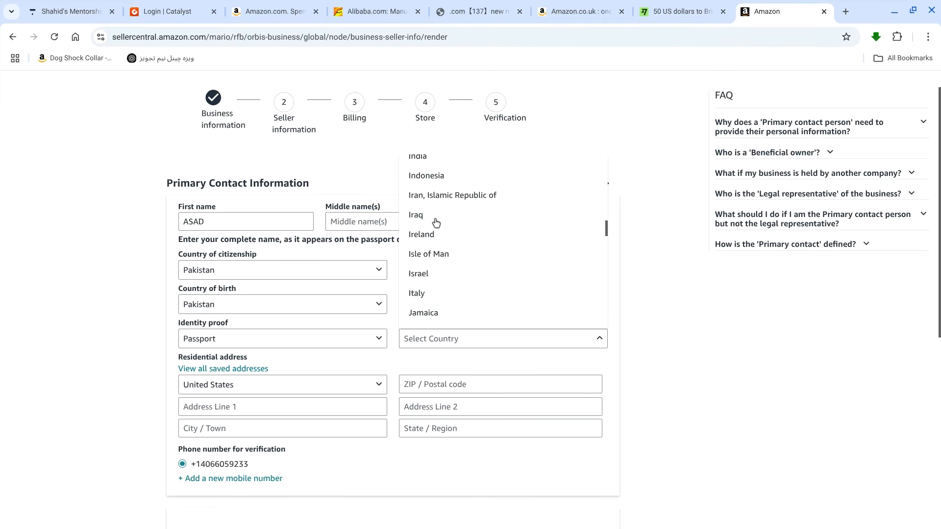
{"action": "scroll", "coordinate": [436, 223], "scroll_direction": "down", "scroll_amount": 15}
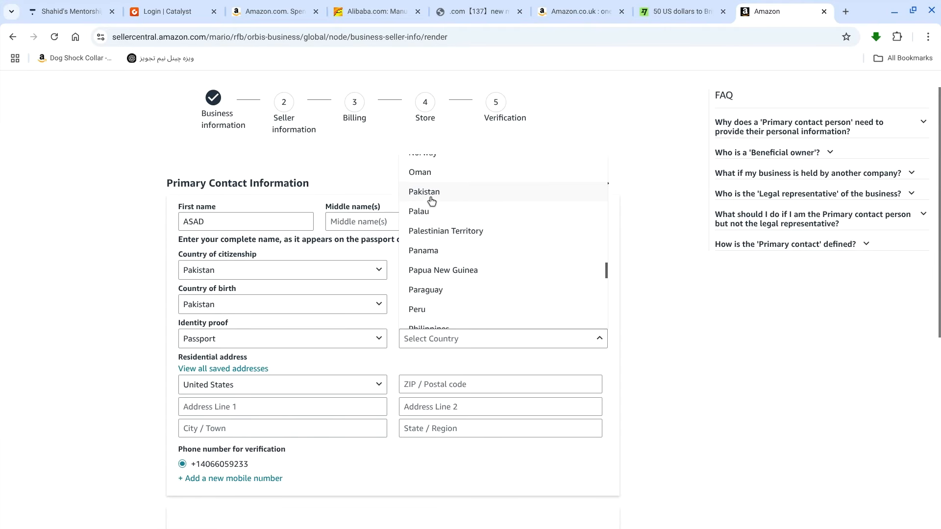
{"action": "left_click", "coordinate": [425, 194]}
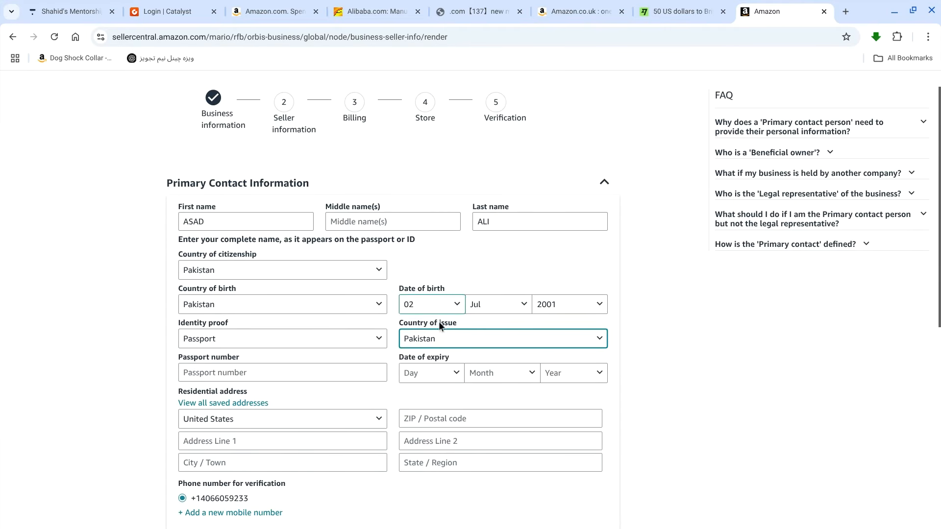
Fill in the primary contact's passport number and set the passport's date of expiry to 04 May 2030
{"action": "left_click", "coordinate": [236, 376]}
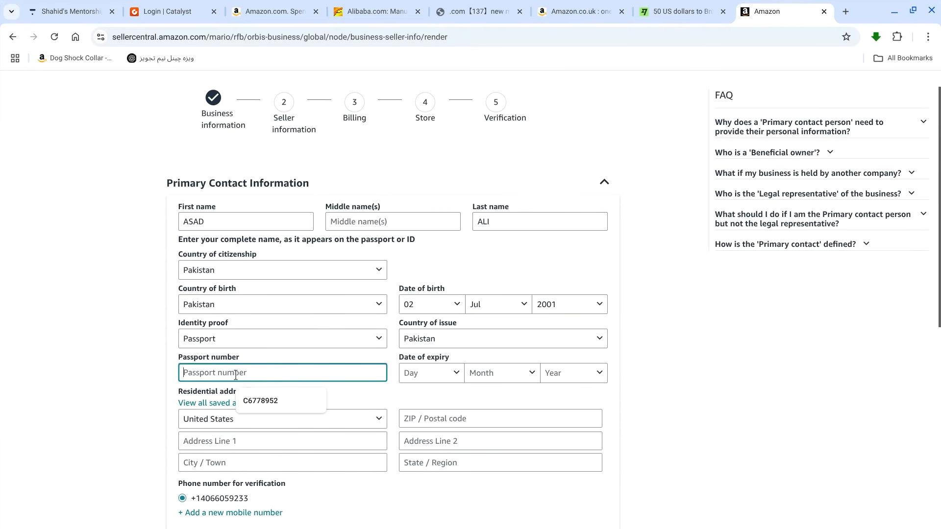
{"action": "left_click", "coordinate": [277, 402]}
{"action": "left_click", "coordinate": [422, 380]}
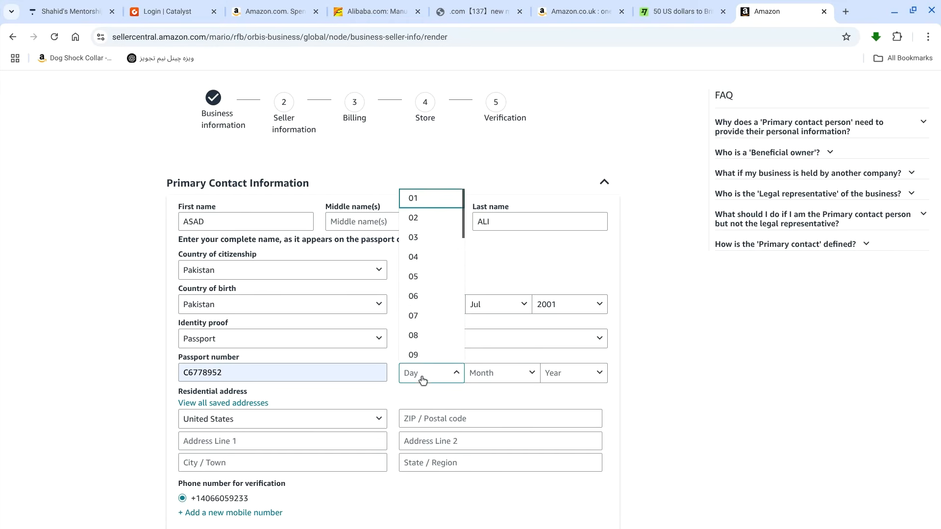
{"action": "left_click", "coordinate": [427, 265]}
{"action": "left_click", "coordinate": [490, 374]}
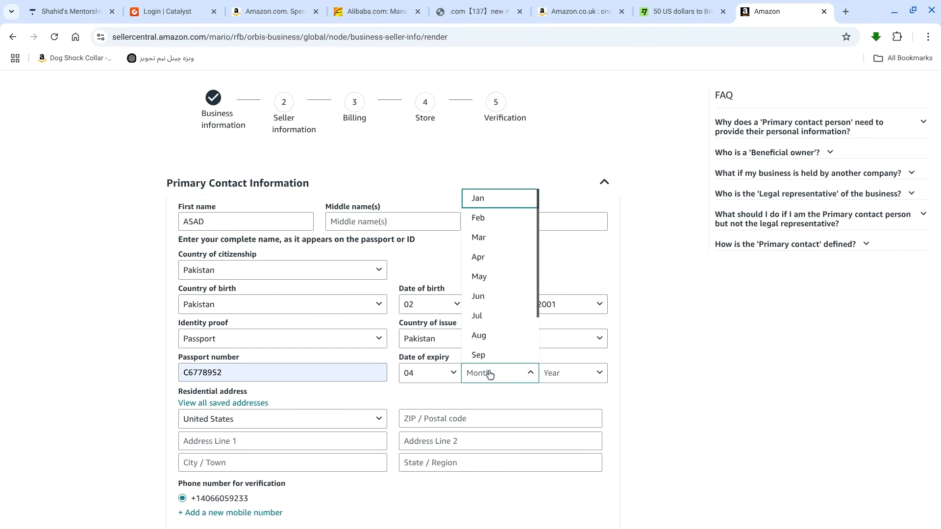
{"action": "left_click", "coordinate": [487, 282]}
{"action": "left_click", "coordinate": [567, 376]}
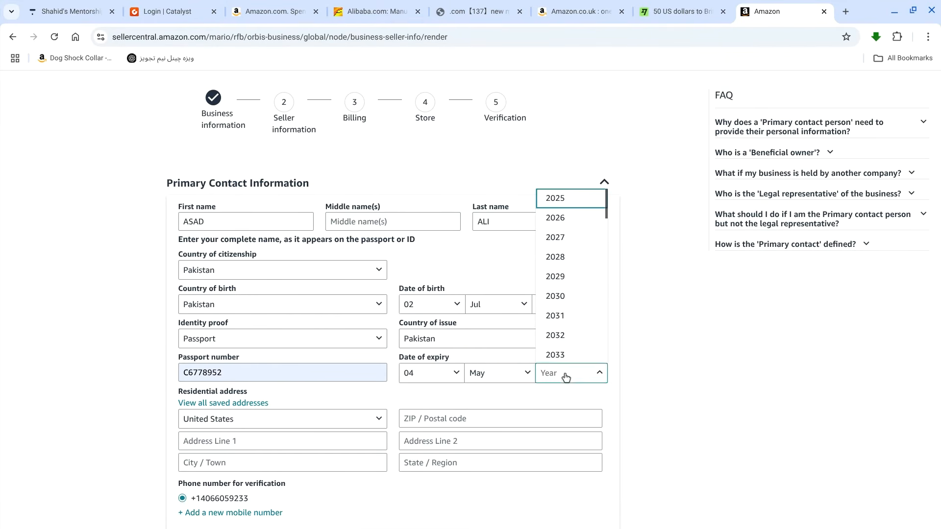
{"action": "left_click", "coordinate": [561, 297]}
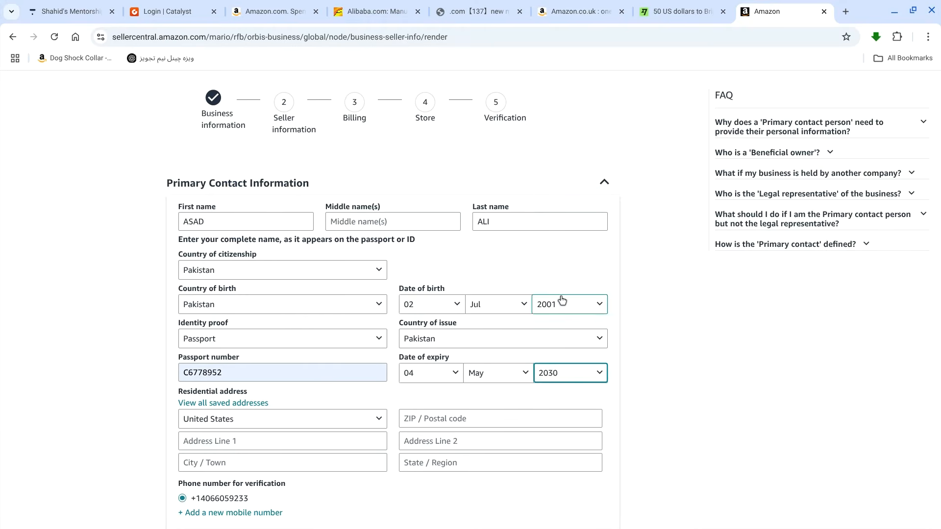
{"action": "left_click", "coordinate": [663, 366]}
Set the country of the primary contact's residential address to Pakistan
{"action": "scroll", "coordinate": [663, 363], "scroll_direction": "down", "scroll_amount": 1}
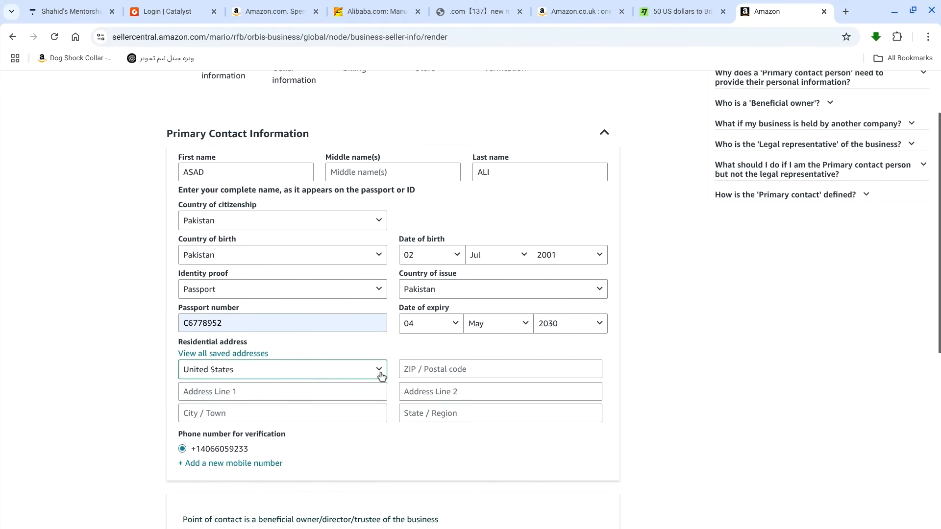
{"action": "left_click", "coordinate": [245, 373]}
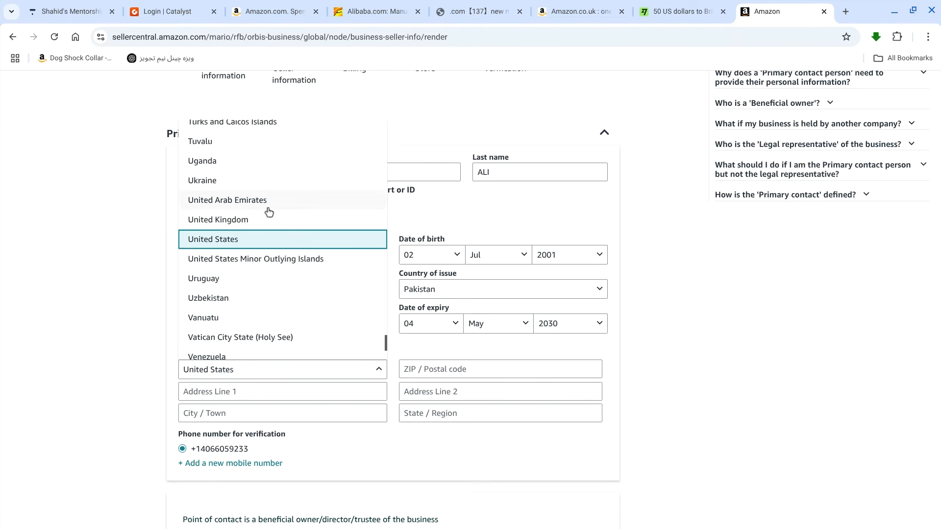
{"action": "scroll", "coordinate": [252, 280], "scroll_direction": "down", "scroll_amount": 3}
{"action": "scroll", "coordinate": [253, 280], "scroll_direction": "up", "scroll_amount": 15}
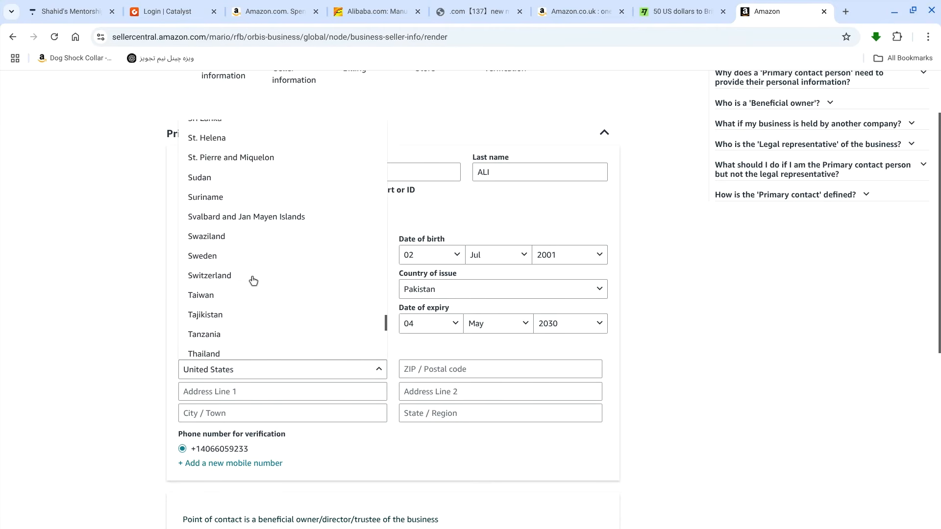
{"action": "scroll", "coordinate": [253, 279], "scroll_direction": "up", "scroll_amount": 2}
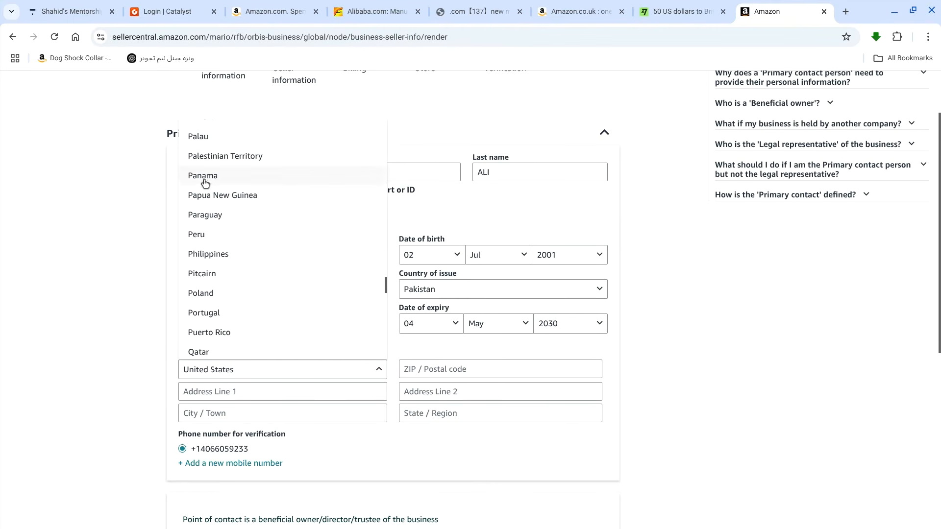
{"action": "scroll", "coordinate": [193, 144], "scroll_direction": "down", "scroll_amount": 1}
{"action": "scroll", "coordinate": [194, 144], "scroll_direction": "up", "scroll_amount": 5}
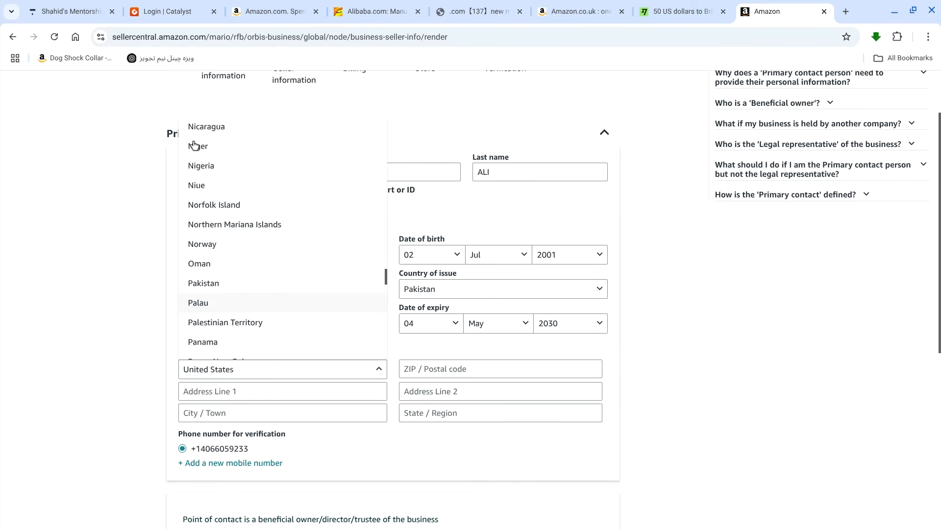
{"action": "scroll", "coordinate": [211, 266], "scroll_direction": "down", "scroll_amount": 1}
{"action": "left_click", "coordinate": [212, 265]}
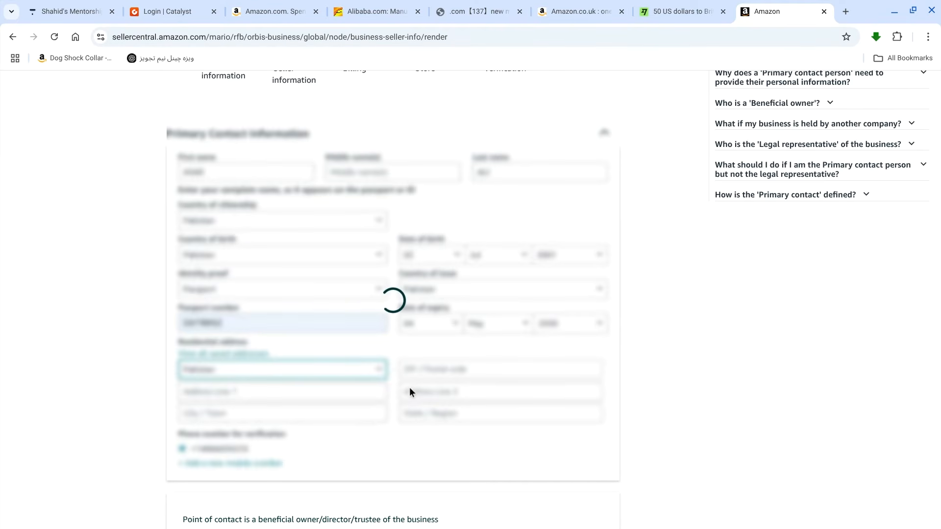
Fill in the residential address's postal code, first address line and city from a saved browser address
{"action": "left_click", "coordinate": [432, 368]}
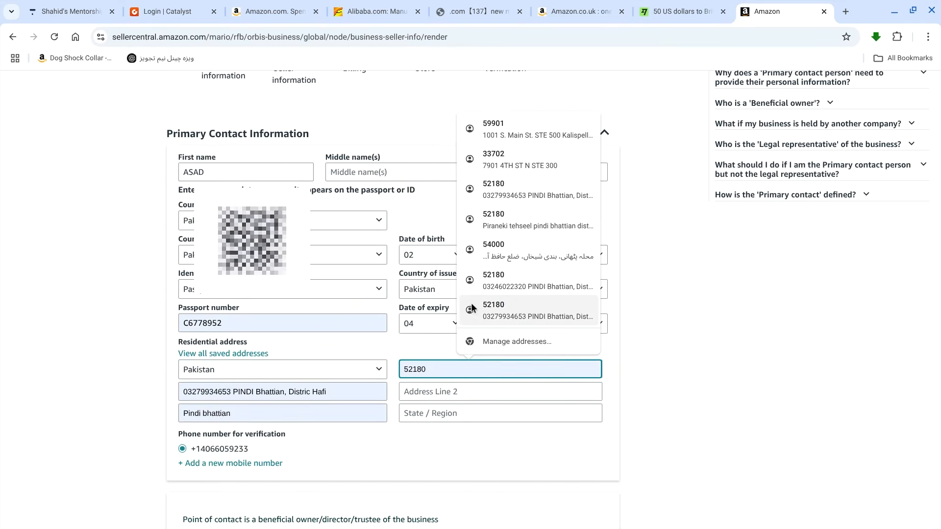
{"action": "left_click", "coordinate": [473, 310]}
{"action": "left_click", "coordinate": [434, 440]}
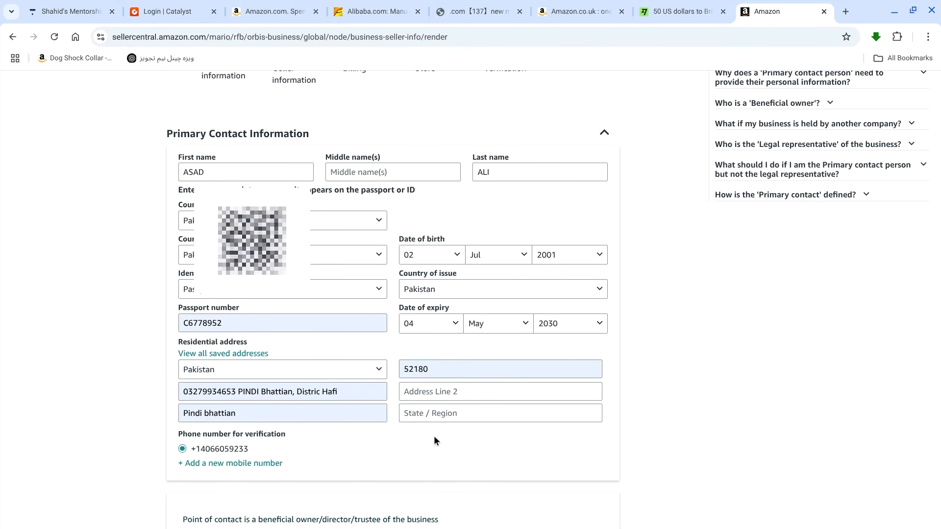
Declare the point of contact a beneficial owner and the only one, accept the ownership confirmation, and submit the seller information
{"action": "scroll", "coordinate": [413, 374], "scroll_direction": "down", "scroll_amount": 3}
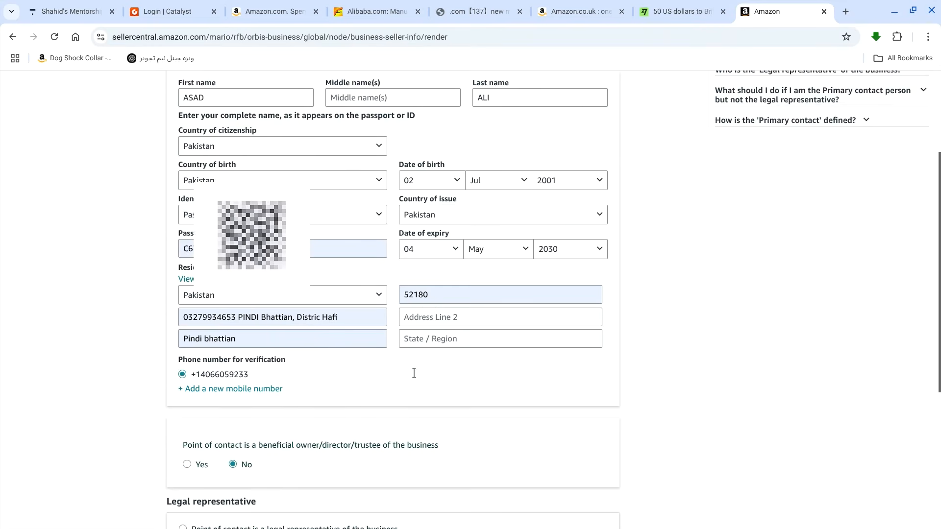
{"action": "scroll", "coordinate": [211, 396], "scroll_direction": "down", "scroll_amount": 1}
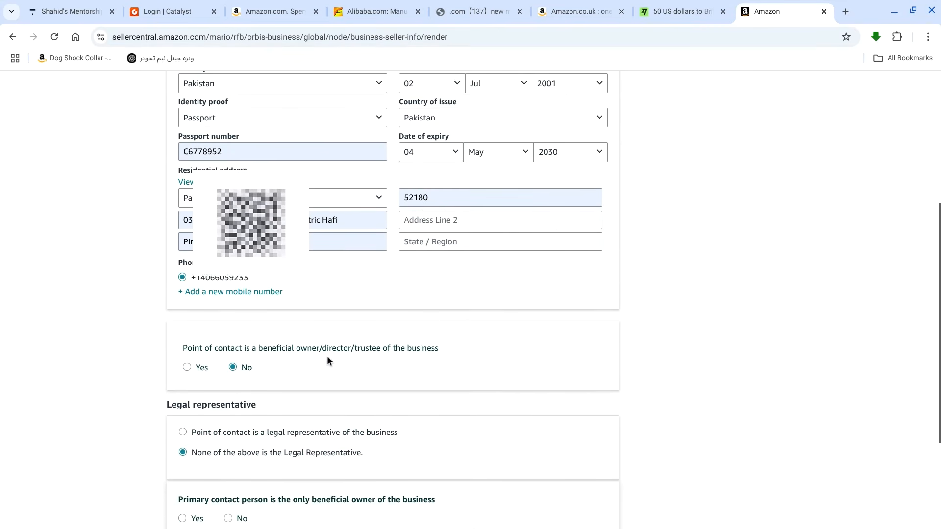
{"action": "left_click", "coordinate": [187, 368]}
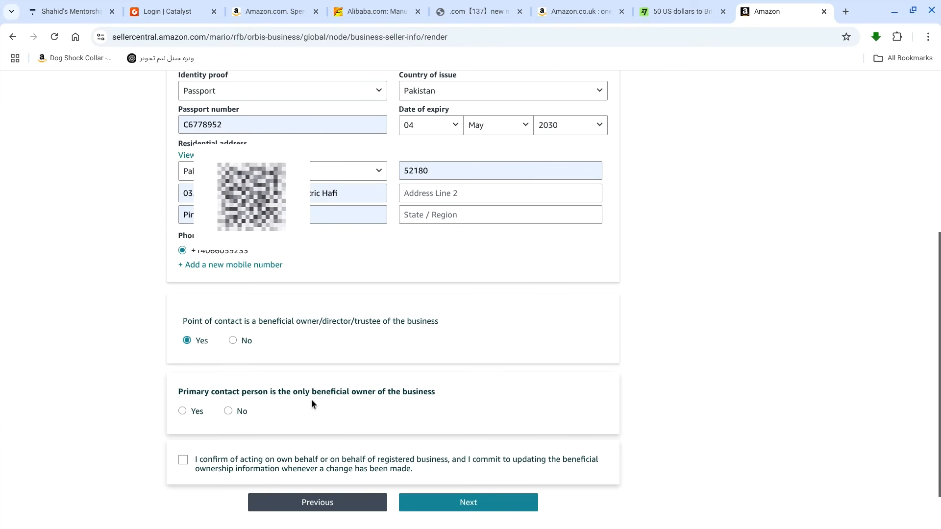
{"action": "left_click", "coordinate": [183, 412]}
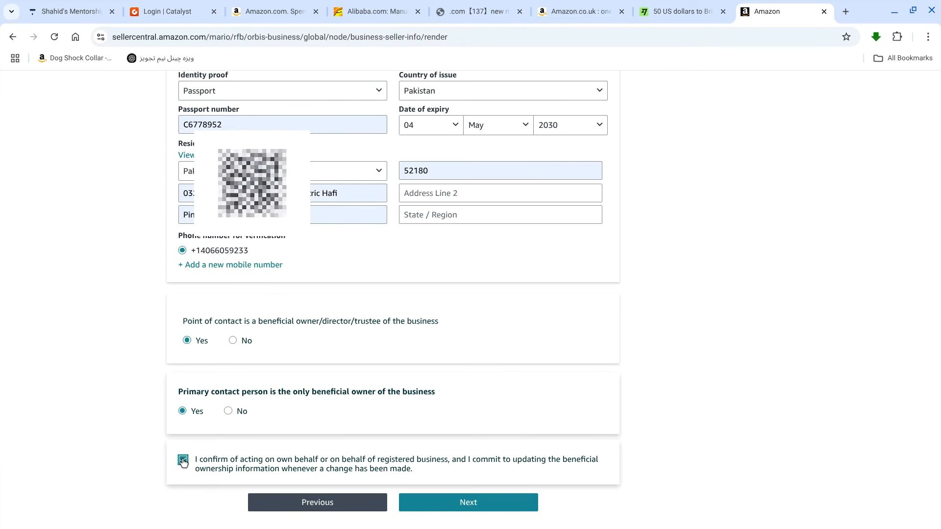
{"action": "left_click", "coordinate": [531, 503]}
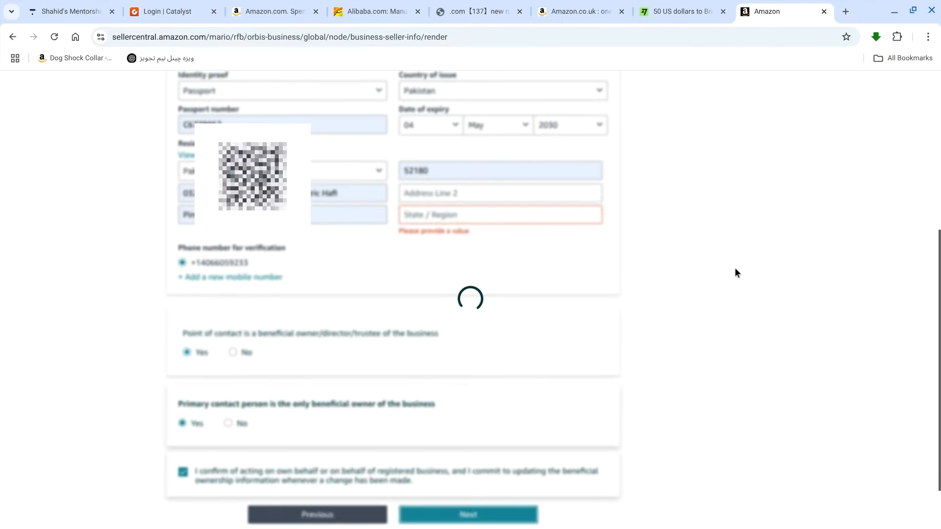
Enter the state or region of the residential address and resubmit the seller information to continue to billing
{"action": "left_click", "coordinate": [475, 215]}
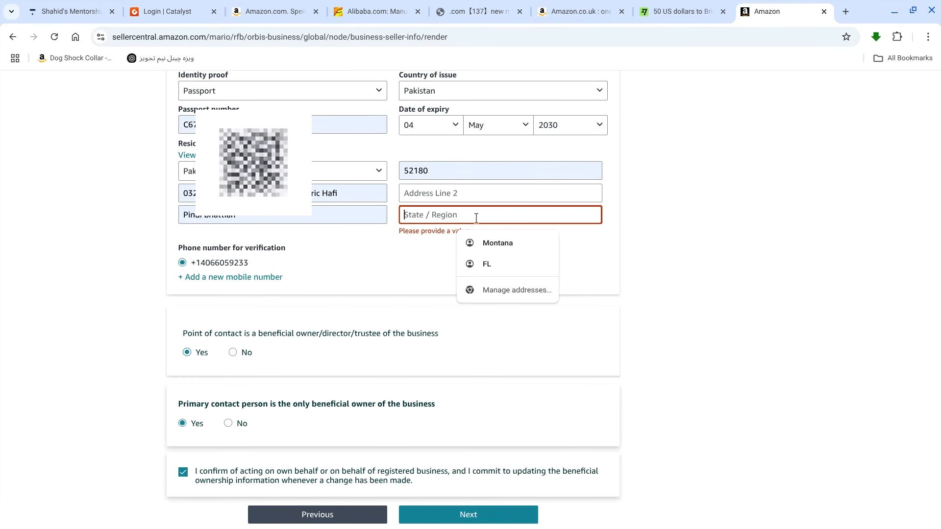
{"action": "type", "text": "Punj"}
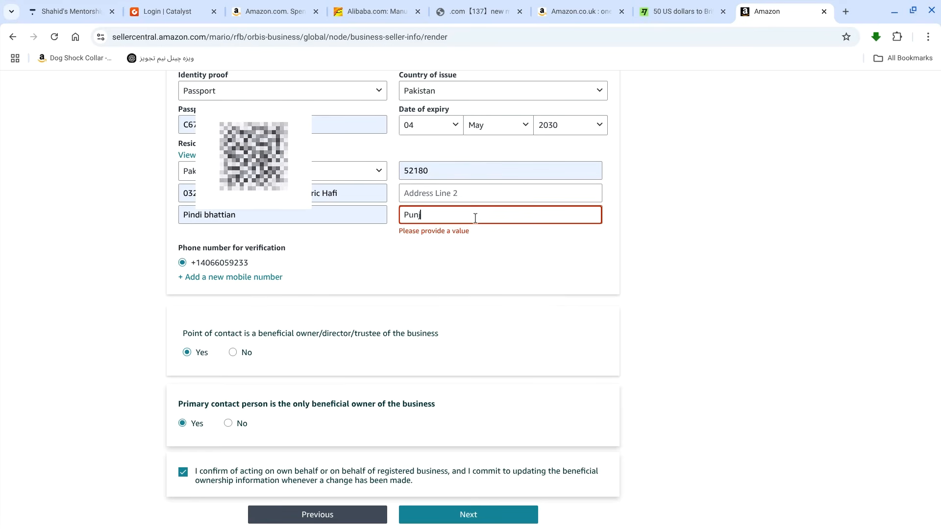
{"action": "left_click", "coordinate": [487, 250]}
{"action": "scroll", "coordinate": [488, 250], "scroll_direction": "down", "scroll_amount": 2}
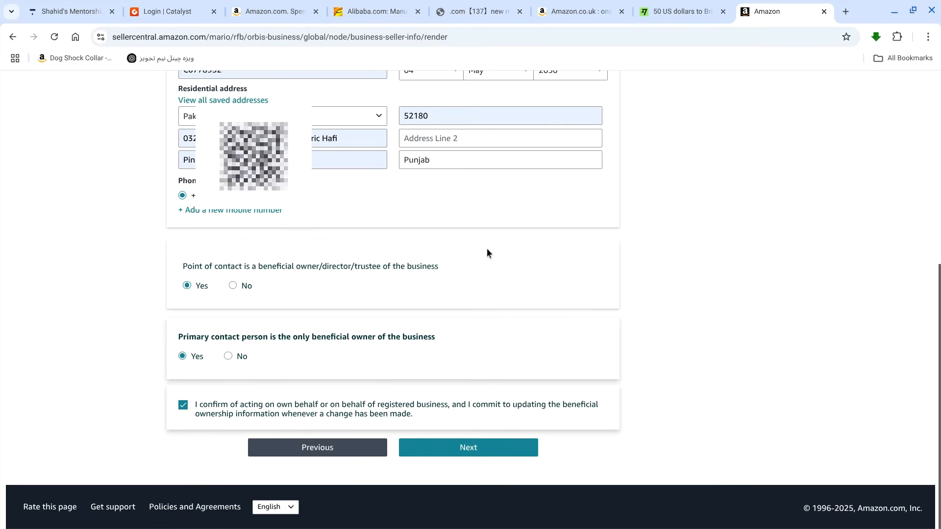
{"action": "left_click", "coordinate": [486, 447]}
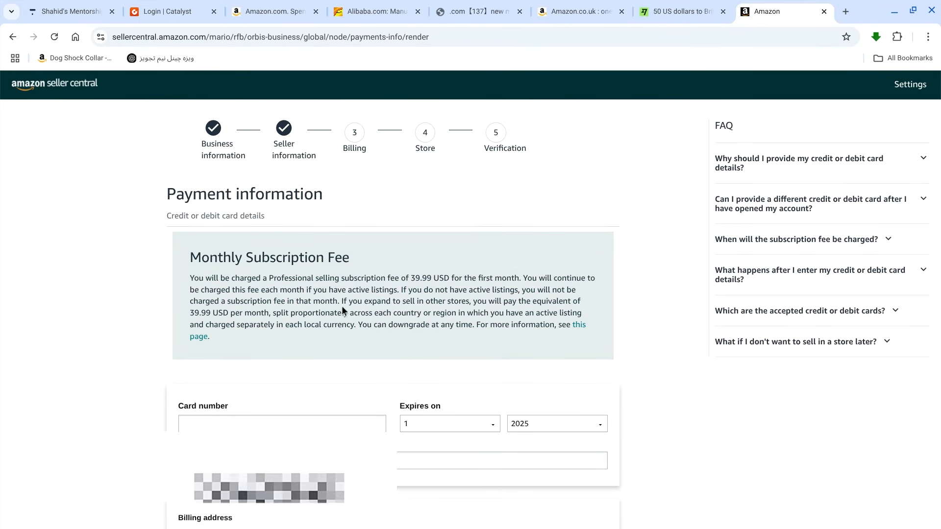
{"action": "scroll", "coordinate": [342, 306], "scroll_direction": "down", "scroll_amount": 2}
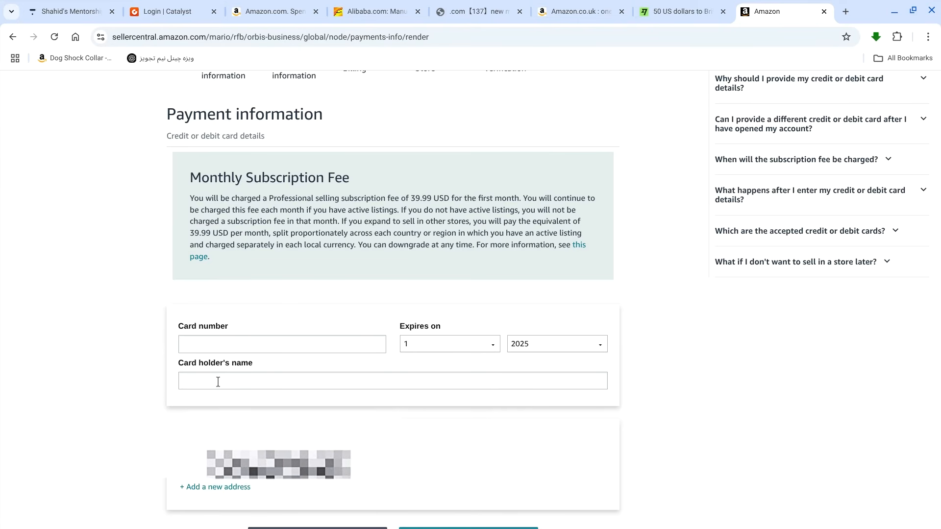
{"action": "scroll", "coordinate": [217, 294], "scroll_direction": "up", "scroll_amount": 2}
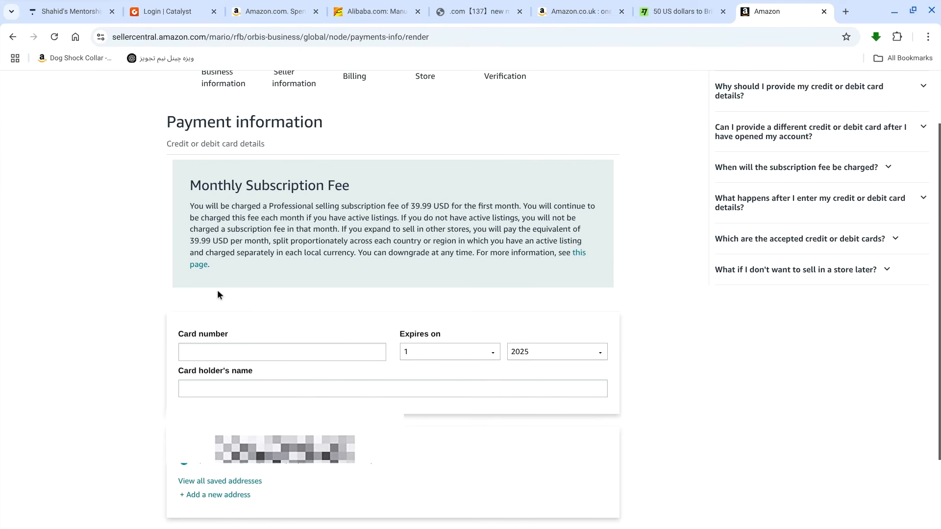
{"action": "scroll", "coordinate": [219, 294], "scroll_direction": "down", "scroll_amount": 1}
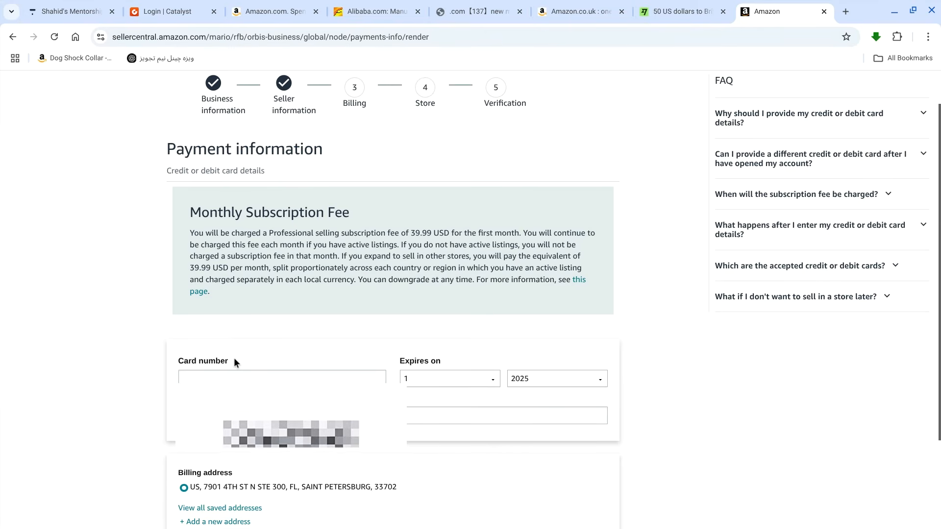
{"action": "scroll", "coordinate": [234, 362], "scroll_direction": "down", "scroll_amount": 2}
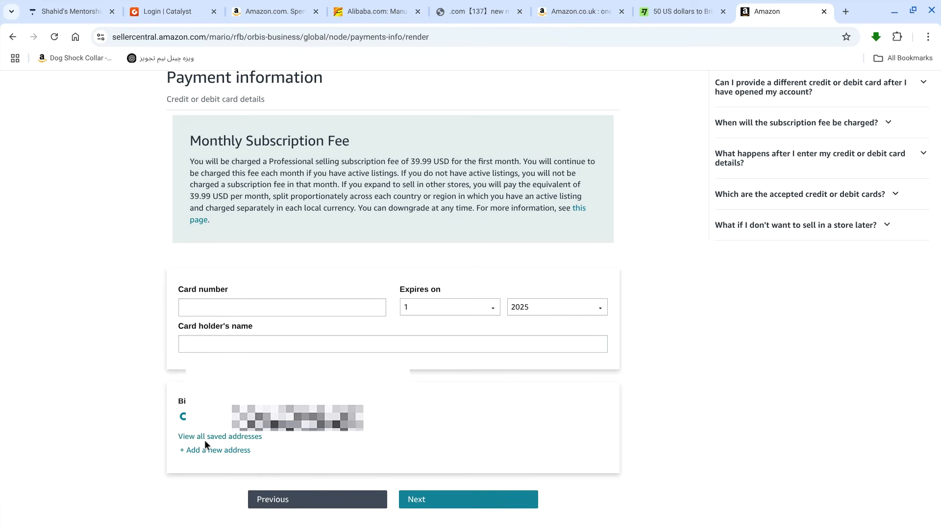
Add a new billing address for the card and set its country to Pakistan
{"action": "left_click", "coordinate": [211, 451]}
{"action": "scroll", "coordinate": [227, 463], "scroll_direction": "down", "scroll_amount": 1}
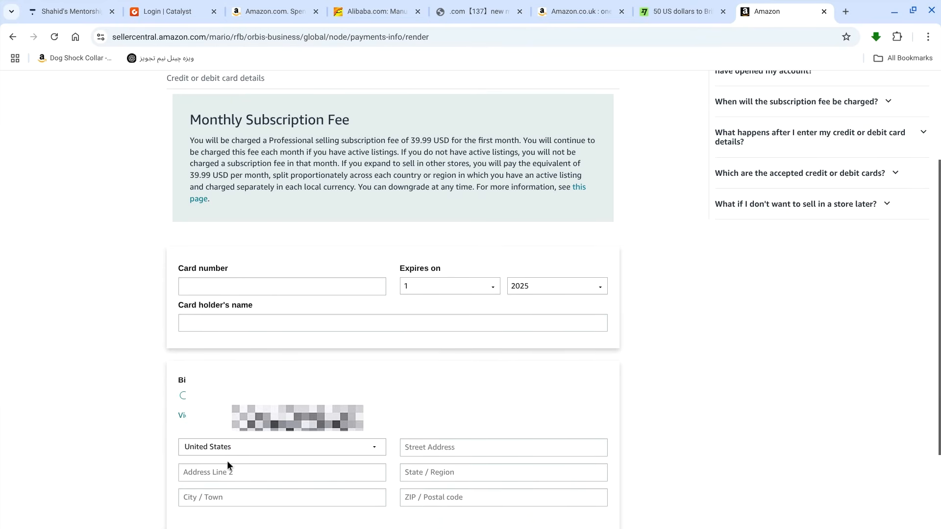
{"action": "left_click", "coordinate": [231, 449]}
{"action": "scroll", "coordinate": [243, 318], "scroll_direction": "down", "scroll_amount": 3}
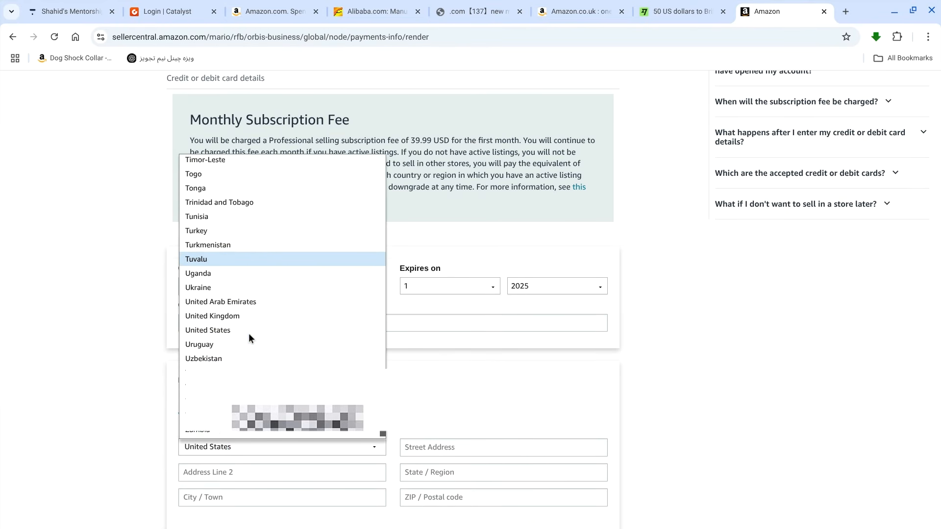
{"action": "scroll", "coordinate": [249, 337], "scroll_direction": "up", "scroll_amount": 15}
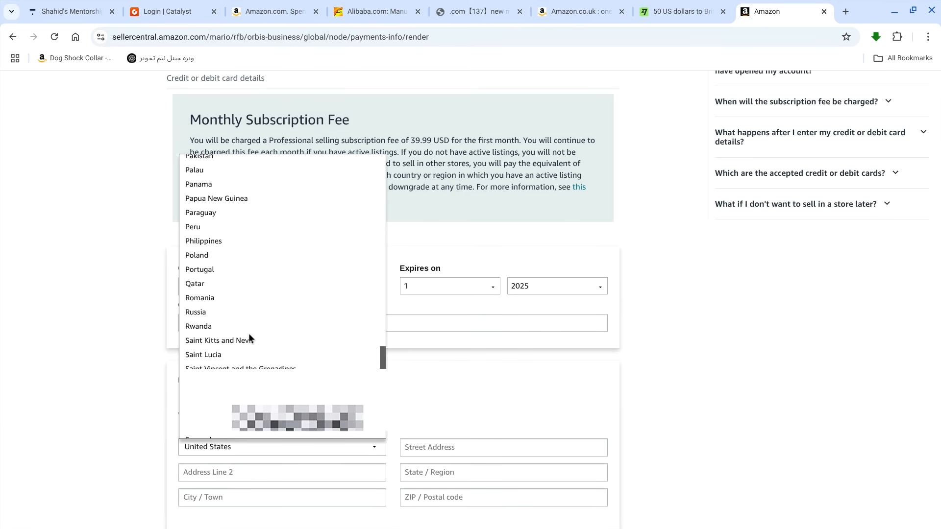
{"action": "scroll", "coordinate": [248, 338], "scroll_direction": "up", "scroll_amount": 2}
{"action": "left_click", "coordinate": [223, 308]}
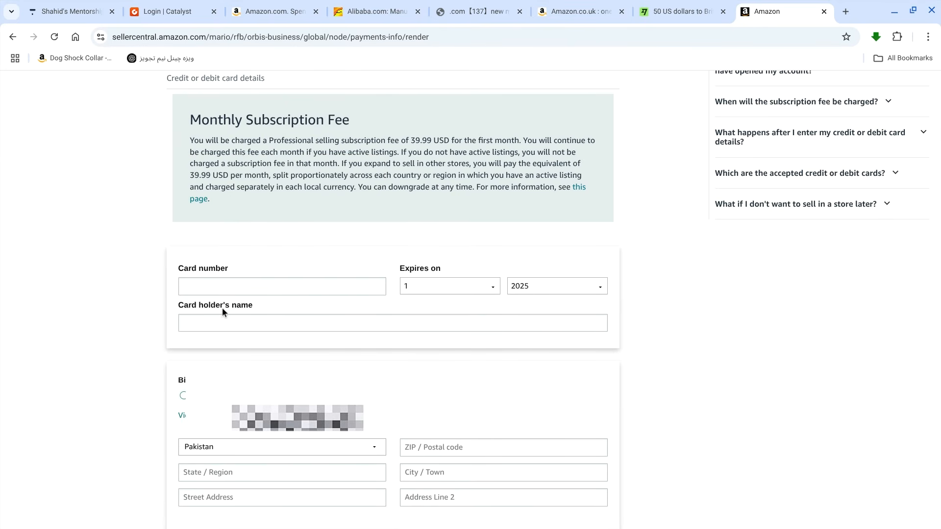
Fill in the billing address's postal code, state or region, and city, using saved browser suggestions for the postal code and city
{"action": "left_click", "coordinate": [424, 448]}
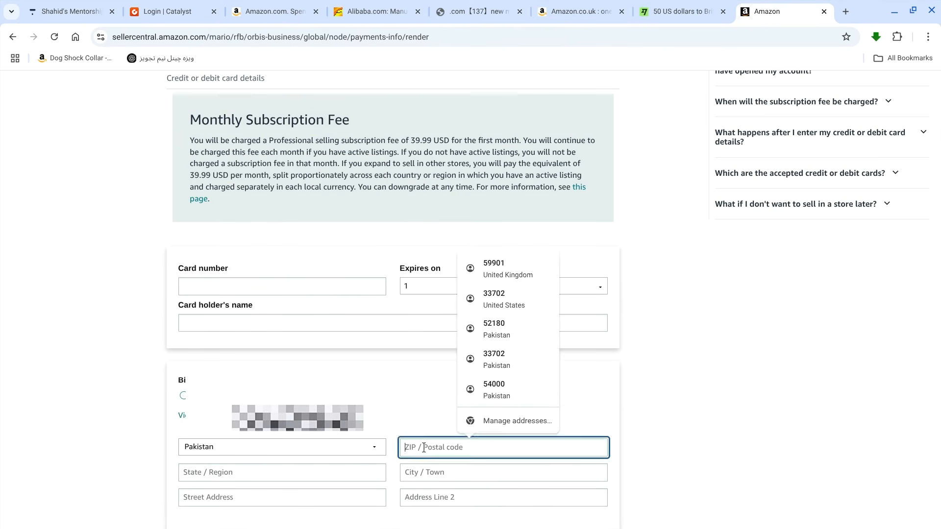
{"action": "left_click", "coordinate": [492, 388]}
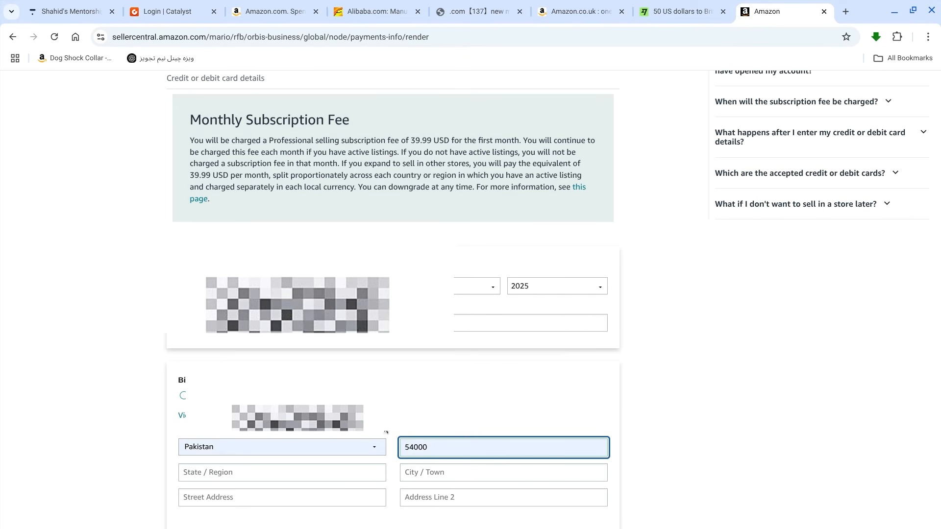
{"action": "left_click", "coordinate": [325, 474]}
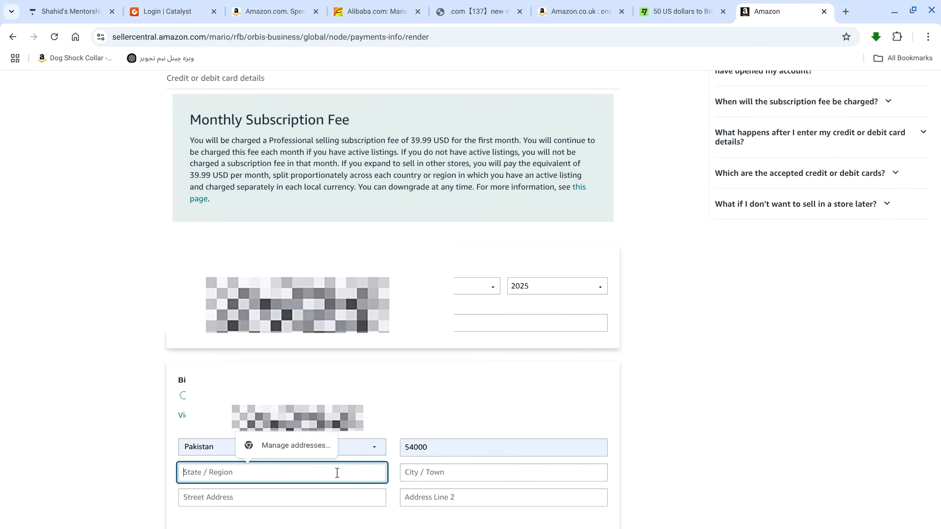
{"action": "type", "text": "Pu"}
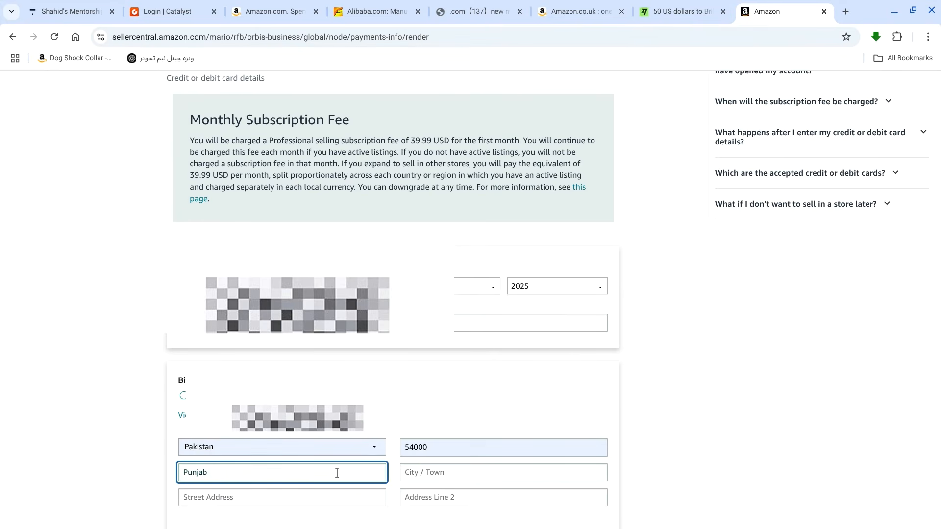
{"action": "type", "text": "njab"}
{"action": "left_click", "coordinate": [461, 468]}
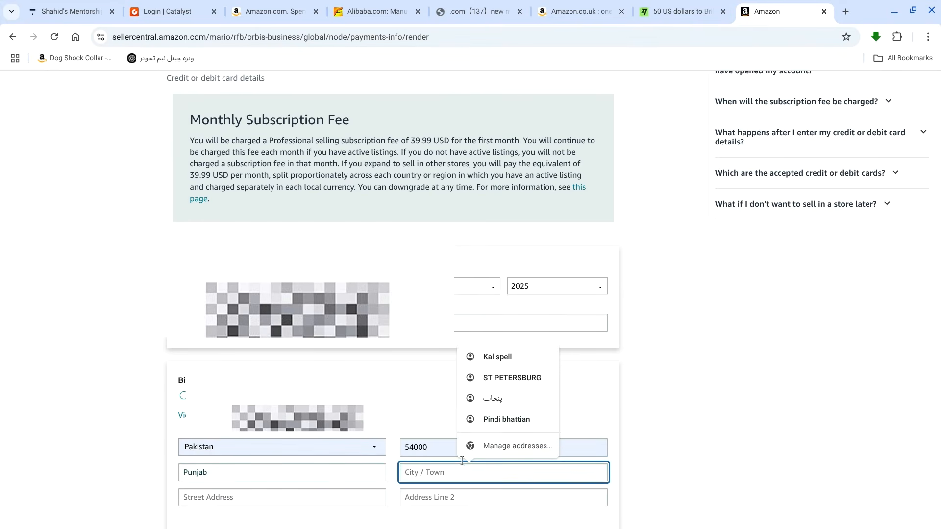
{"action": "left_click", "coordinate": [506, 419]}
{"action": "scroll", "coordinate": [343, 477], "scroll_direction": "down", "scroll_amount": 1}
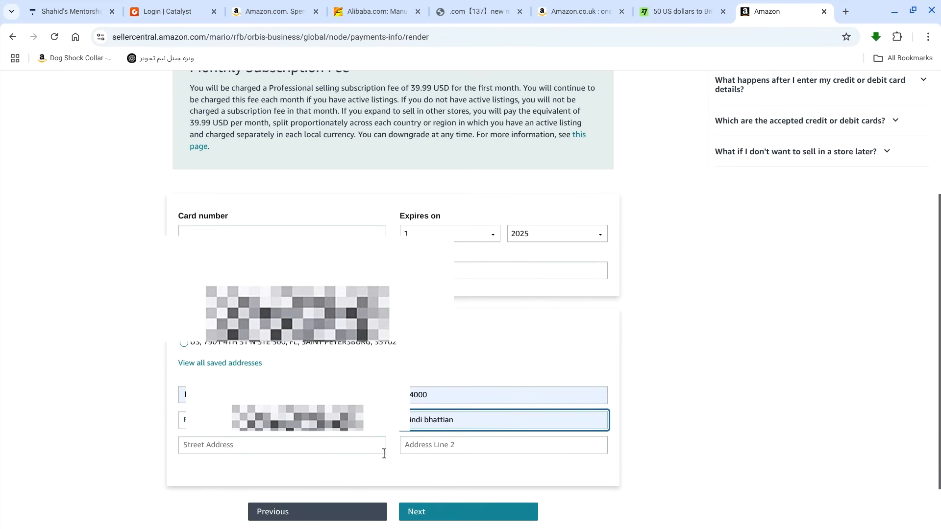
{"action": "left_click", "coordinate": [343, 479]}
Fill in the card number, expiry date and card holder's name from the saved Mastercard, and submit the payment information
{"action": "scroll", "coordinate": [330, 460], "scroll_direction": "up", "scroll_amount": 1}
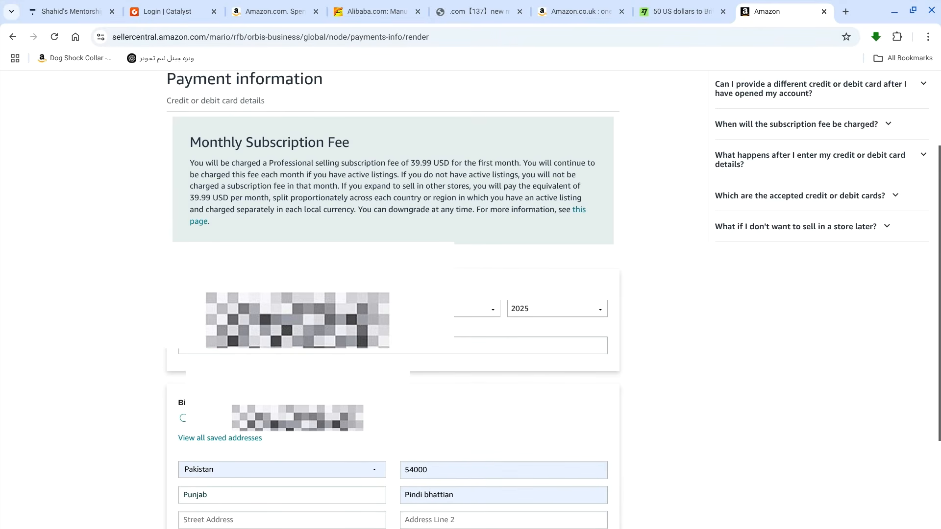
{"action": "left_click", "coordinate": [287, 309]}
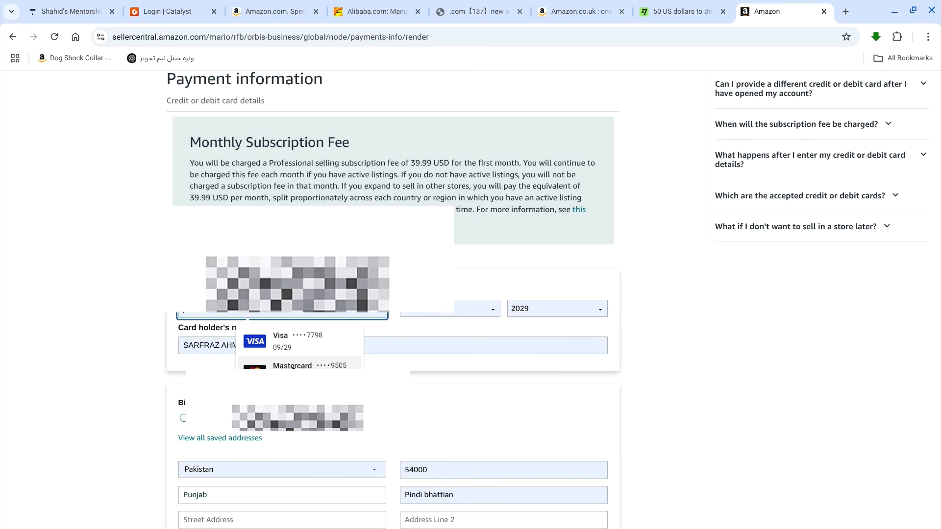
{"action": "left_click", "coordinate": [292, 367]}
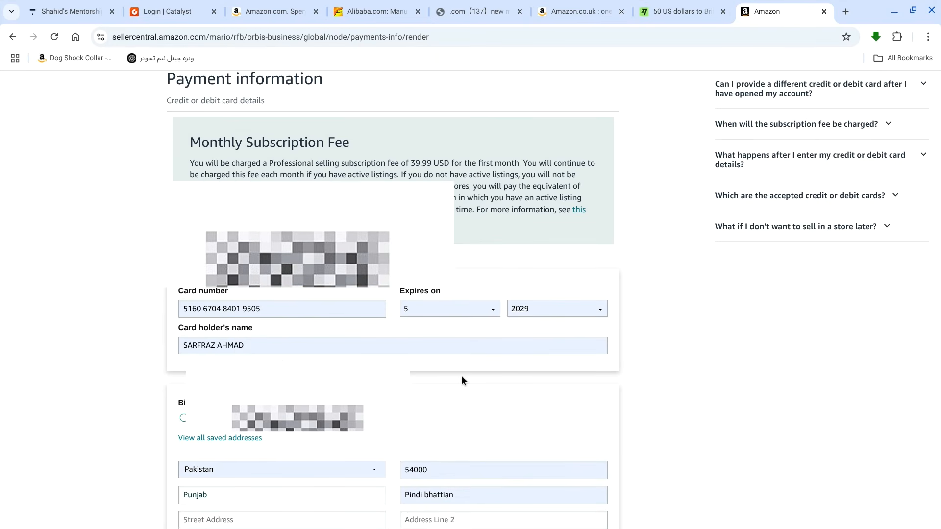
{"action": "scroll", "coordinate": [462, 380], "scroll_direction": "down", "scroll_amount": 1}
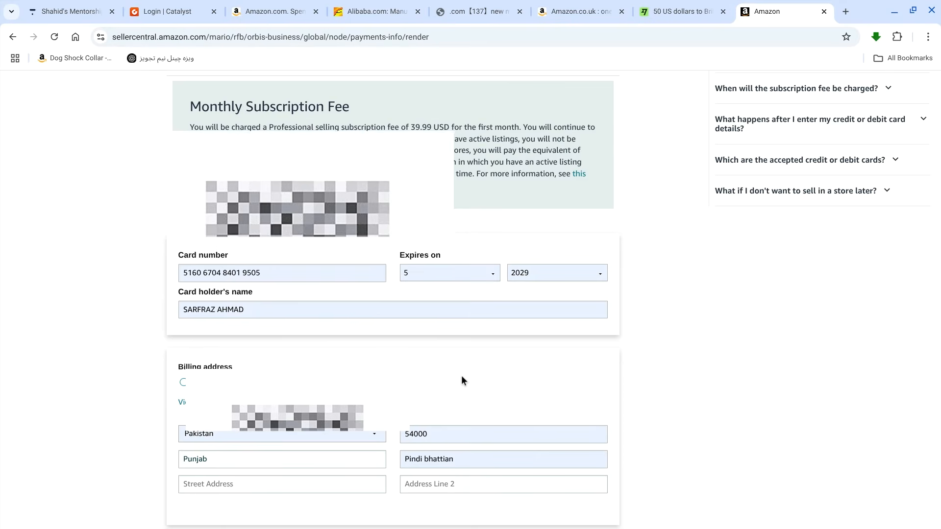
{"action": "scroll", "coordinate": [462, 381], "scroll_direction": "down", "scroll_amount": 2}
{"action": "scroll", "coordinate": [455, 437], "scroll_direction": "up", "scroll_amount": 5}
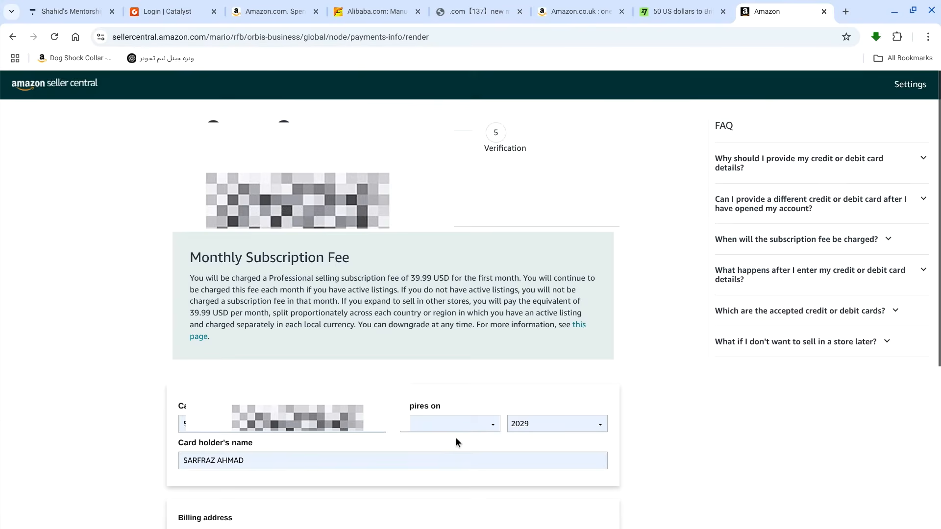
{"action": "scroll", "coordinate": [455, 437], "scroll_direction": "down", "scroll_amount": 5}
{"action": "left_click", "coordinate": [451, 458]}
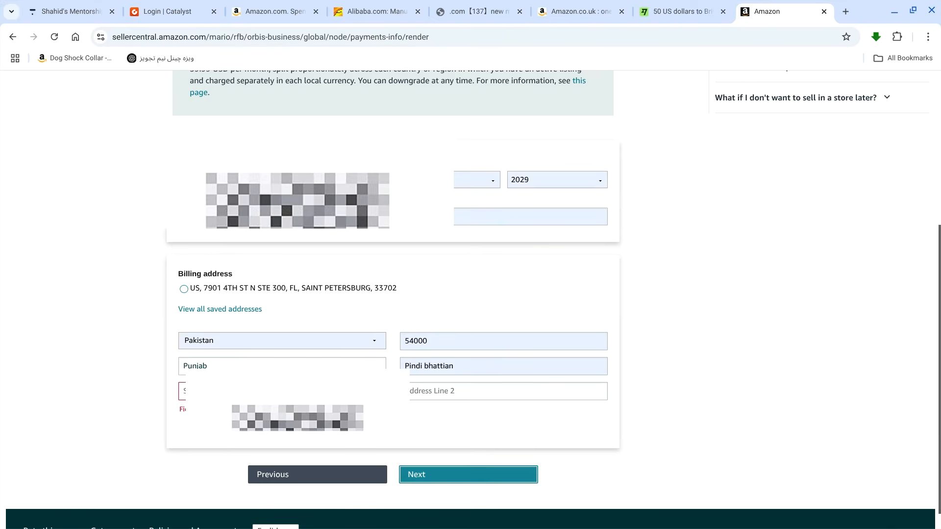
Enter the billing street address from a saved browser address and resubmit the payment information to continue to the store details
{"action": "left_click", "coordinate": [287, 392]}
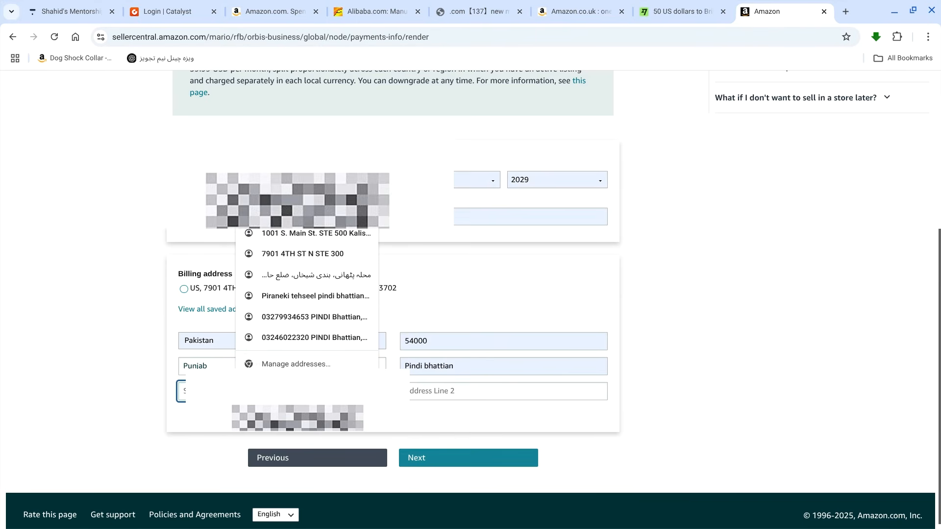
{"action": "left_click", "coordinate": [281, 296]}
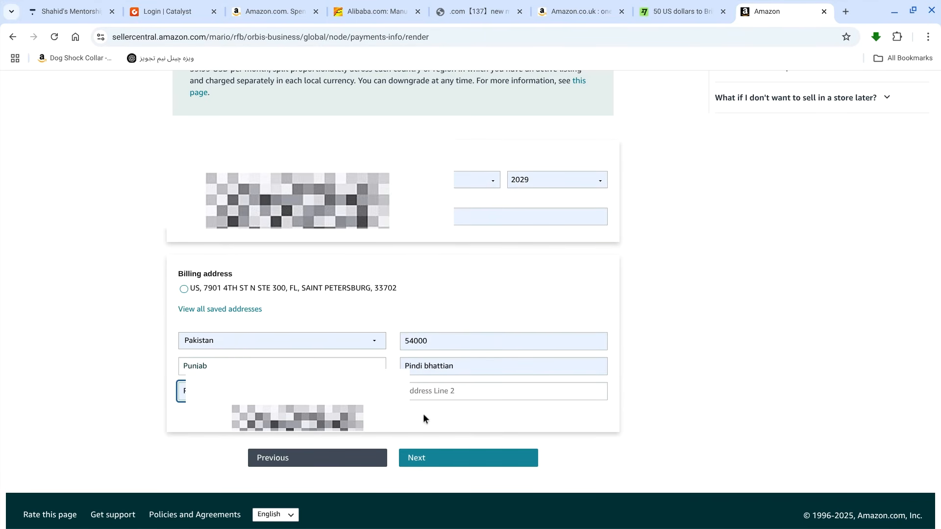
{"action": "left_click", "coordinate": [456, 452]}
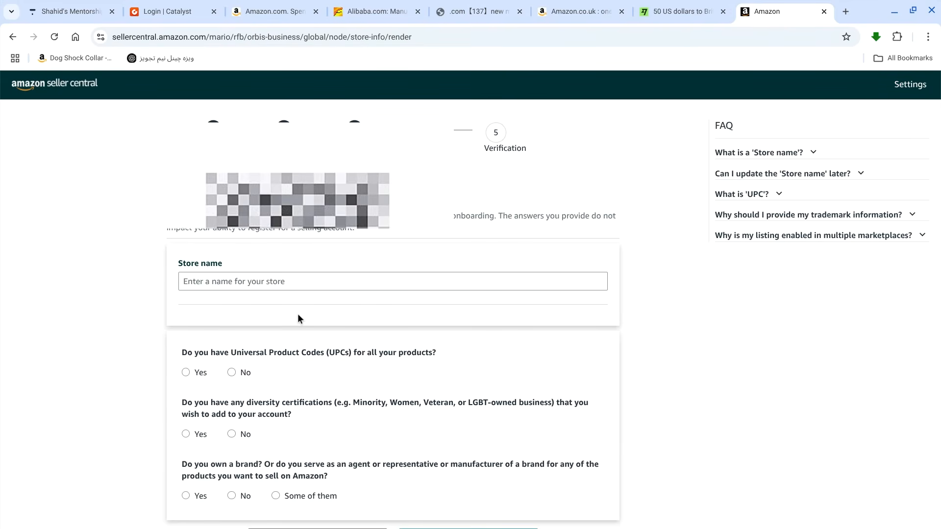
Try Zystora as the store name and clear the entry
{"action": "left_click", "coordinate": [247, 283]}
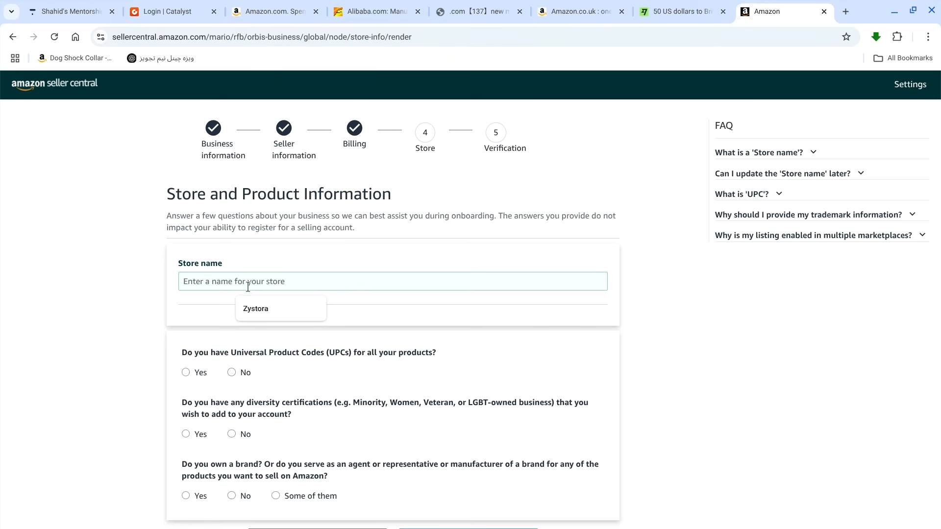
{"action": "left_click", "coordinate": [260, 309]}
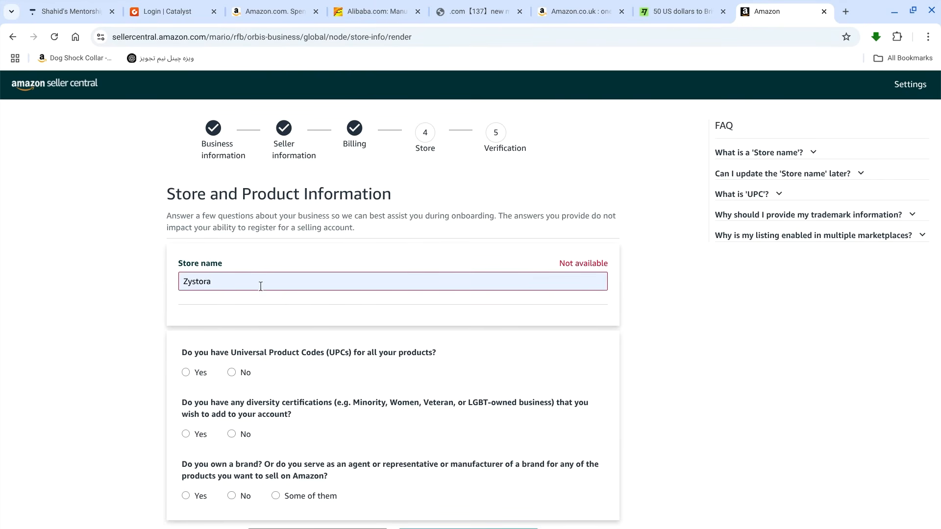
{"action": "double_click", "coordinate": [260, 286]}
{"action": "key", "text": "BackSpace"}
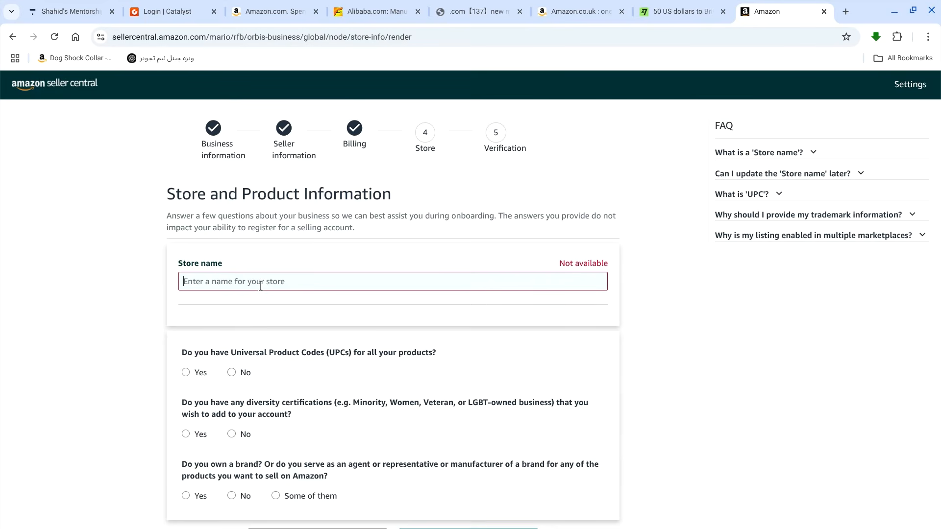
Set the store name to PREEZAY MART
{"action": "type", "text": "PREEZAY MART"}
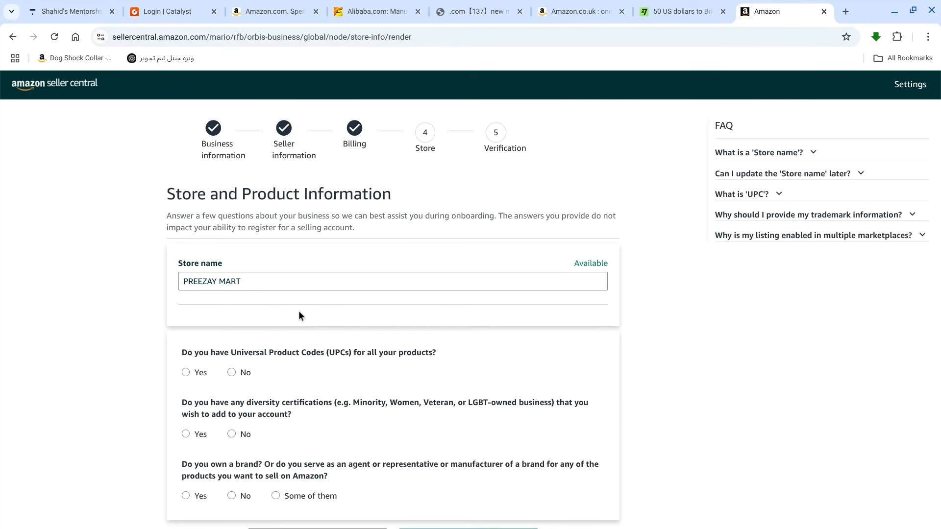
Answer No to the UPC, diversity certification and brand ownership questions, and submit the store and product information
{"action": "scroll", "coordinate": [326, 320], "scroll_direction": "down", "scroll_amount": 1}
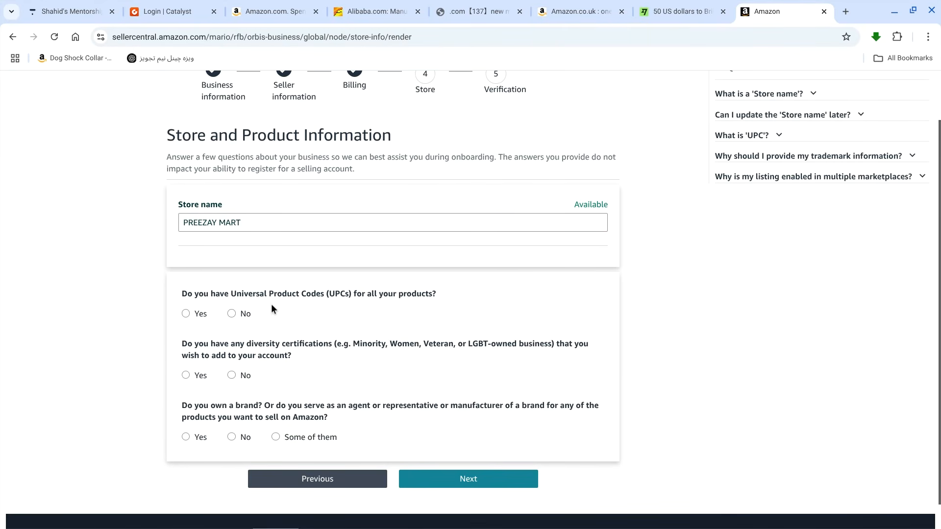
{"action": "left_click", "coordinate": [232, 316]}
{"action": "left_click", "coordinate": [232, 377]}
{"action": "left_click", "coordinate": [232, 438]}
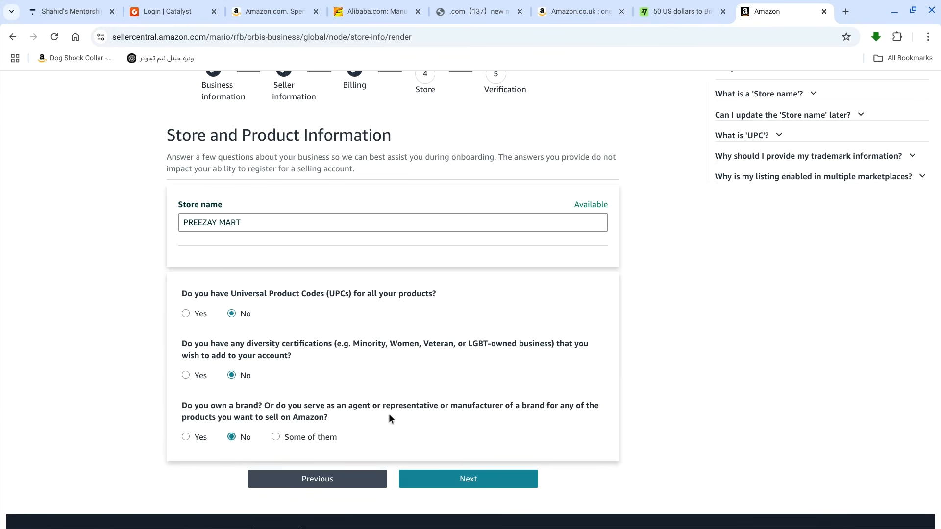
{"action": "left_click", "coordinate": [480, 484]}
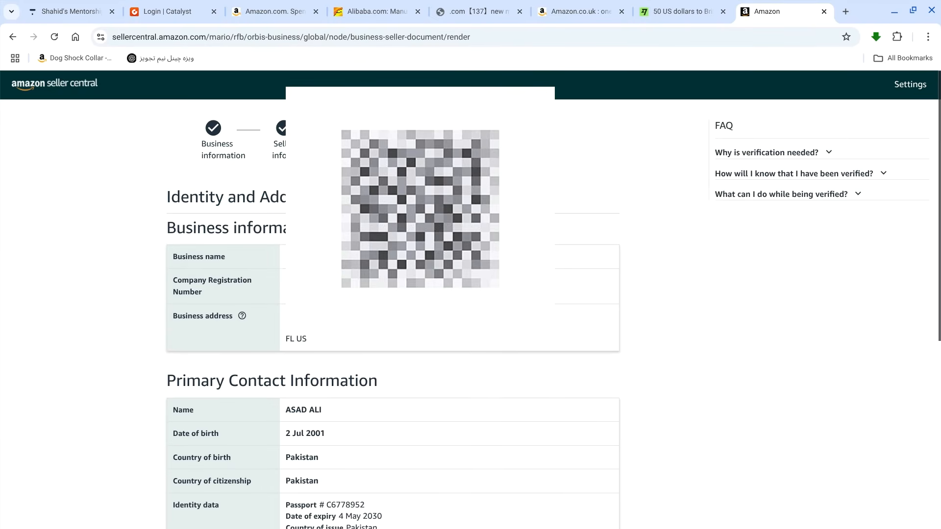
Start the passport document upload, accept the uploading instructions, and confirm that the document's details match the information entered in Seller Central
{"action": "scroll", "coordinate": [471, 300], "scroll_direction": "down", "scroll_amount": 6}
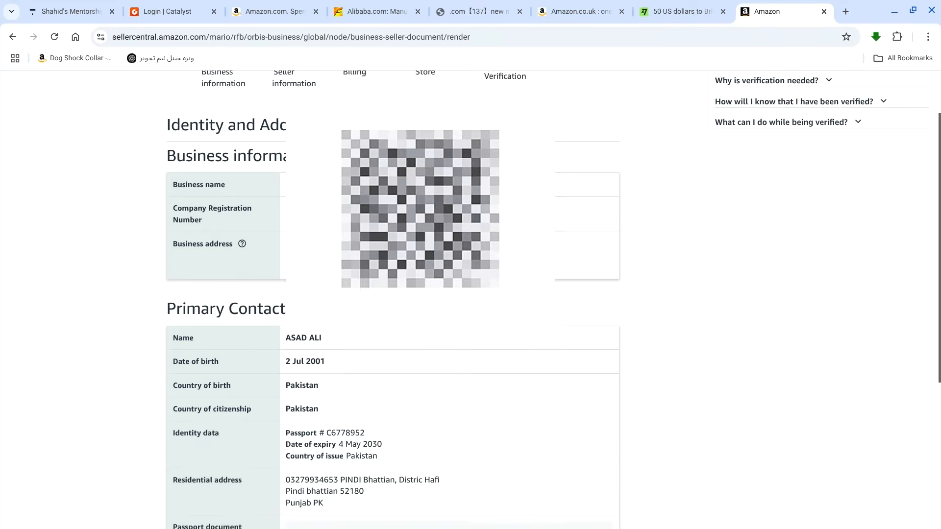
{"action": "scroll", "coordinate": [161, 339], "scroll_direction": "up", "scroll_amount": 6}
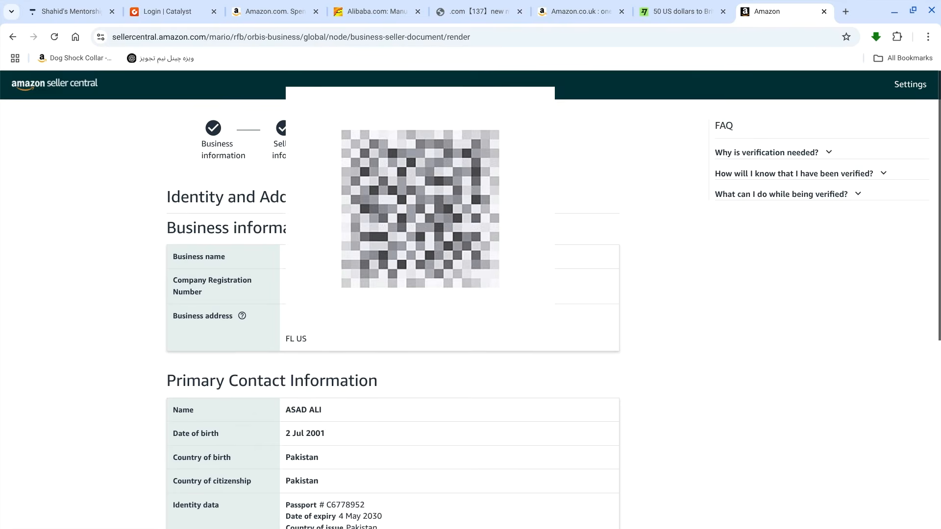
{"action": "scroll", "coordinate": [161, 339], "scroll_direction": "down", "scroll_amount": 6}
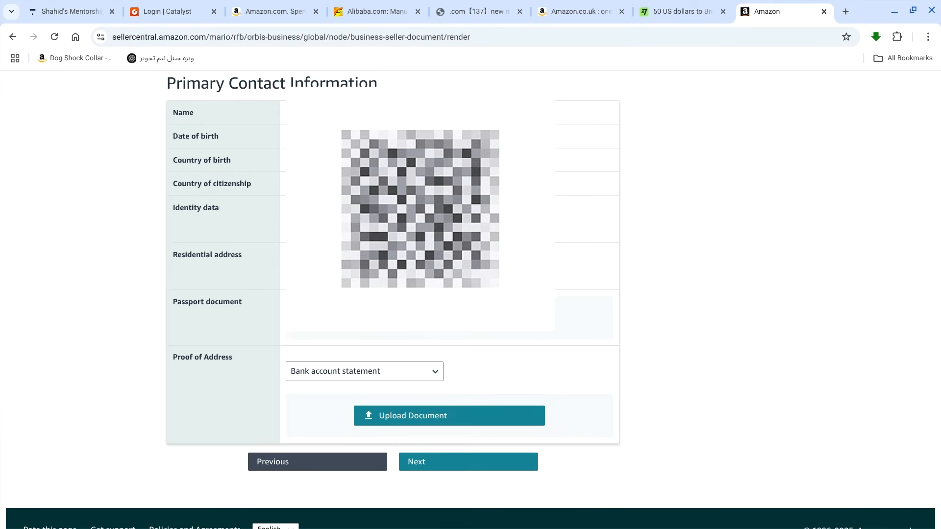
{"action": "left_click", "coordinate": [449, 317]}
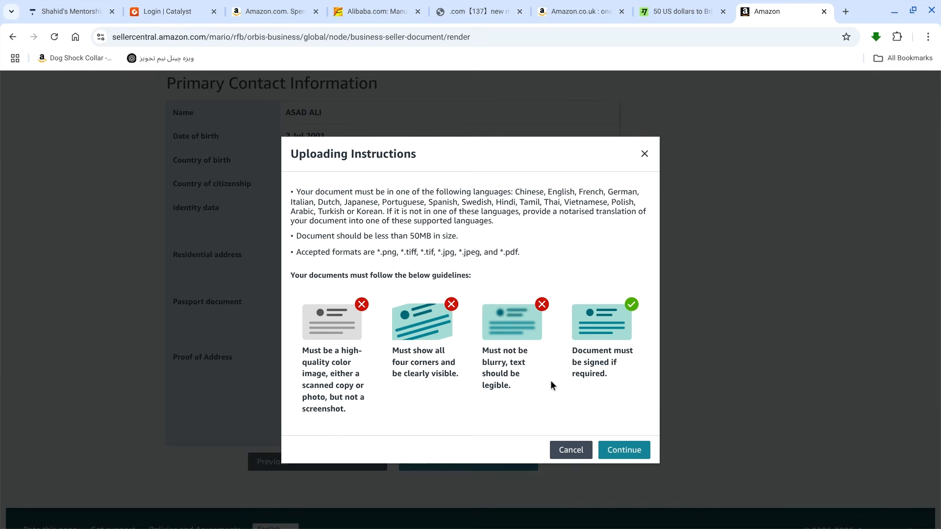
{"action": "left_click", "coordinate": [633, 451]}
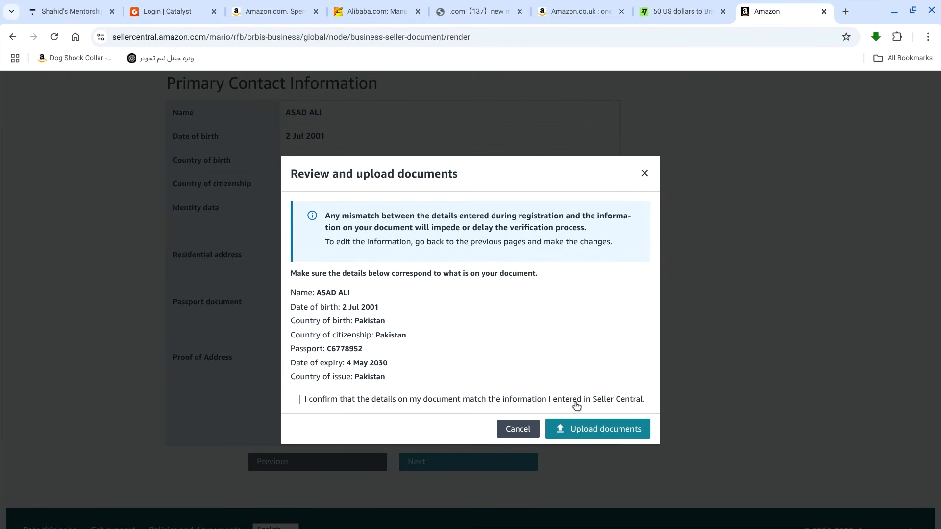
{"action": "left_click", "coordinate": [585, 433]}
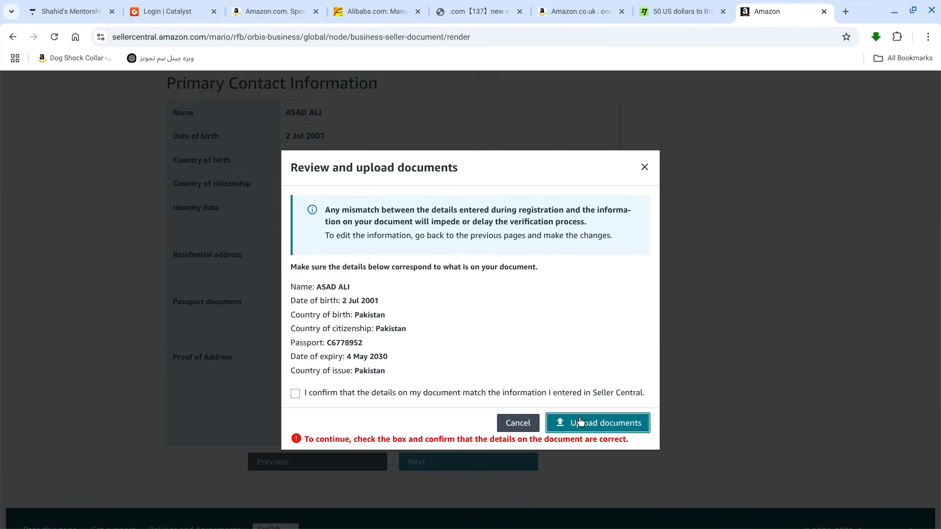
{"action": "left_click", "coordinate": [297, 394]}
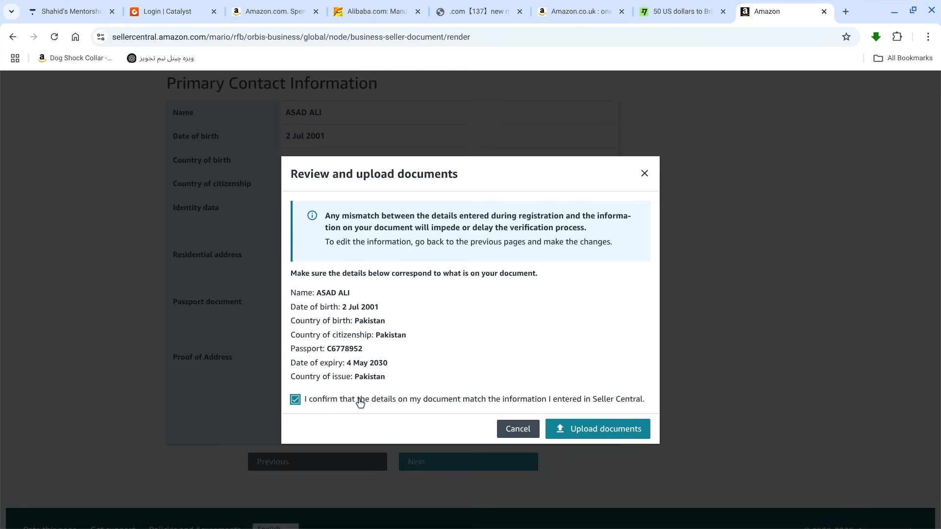
Find the passport image in the Downloads folder and upload it as the passport document
{"action": "left_click", "coordinate": [564, 425]}
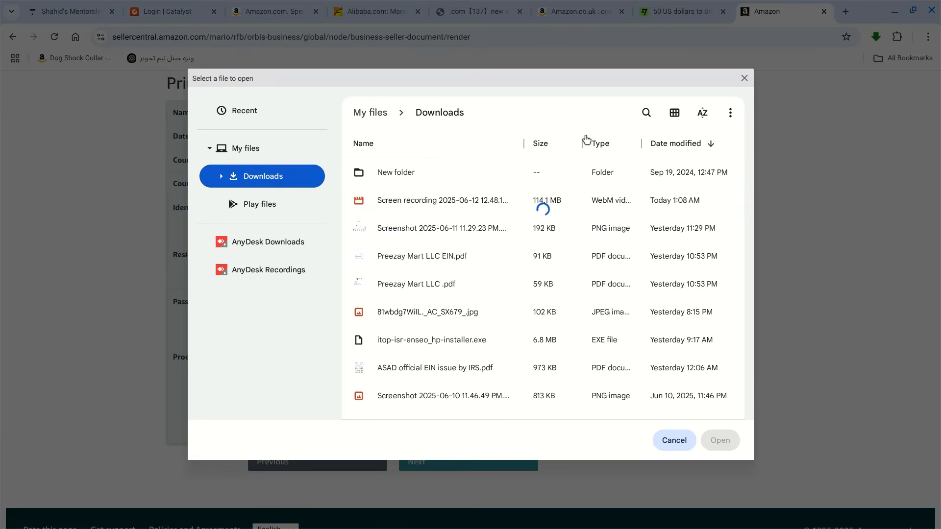
{"action": "left_click", "coordinate": [640, 123]}
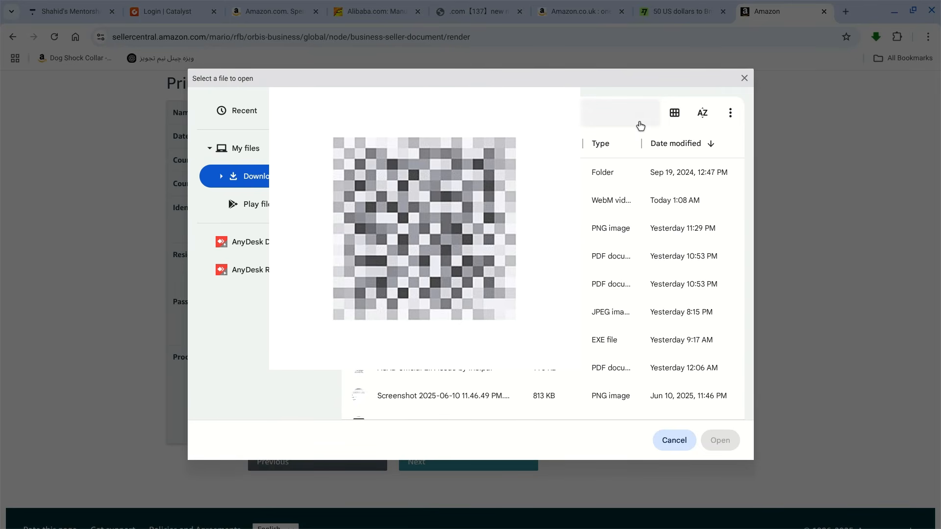
{"action": "type", "text": "ss"}
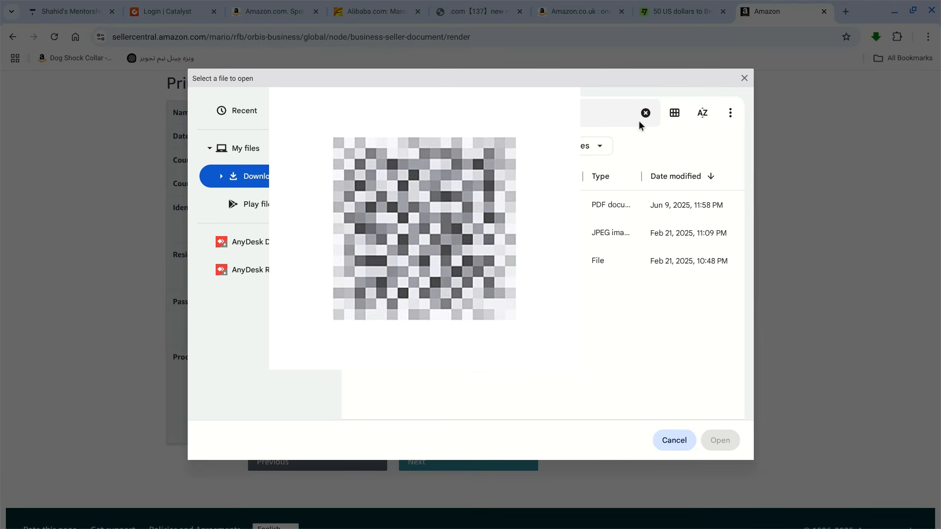
{"action": "double_click", "coordinate": [442, 233]}
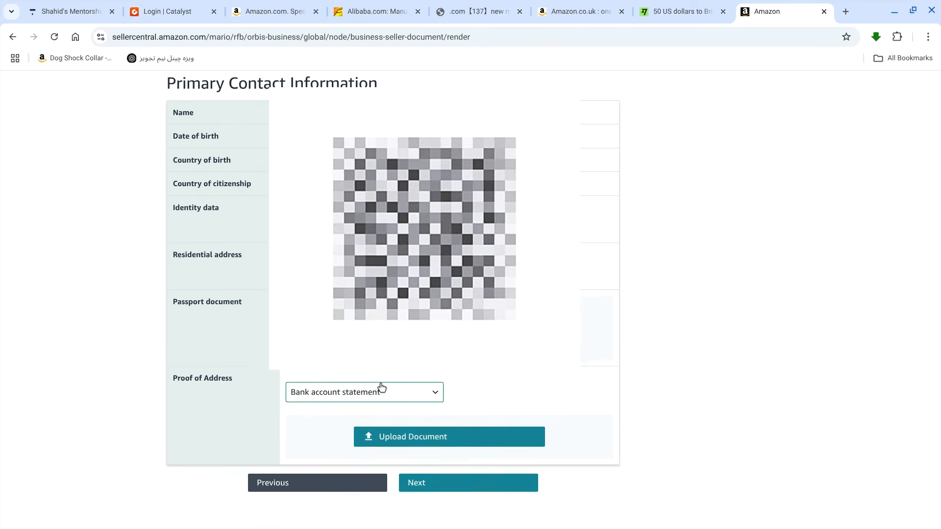
Choose Bank account statement as the proof of address, accept the uploading instructions, and upload the PDF found by searching Downloads for bank
{"action": "left_click", "coordinate": [350, 395]}
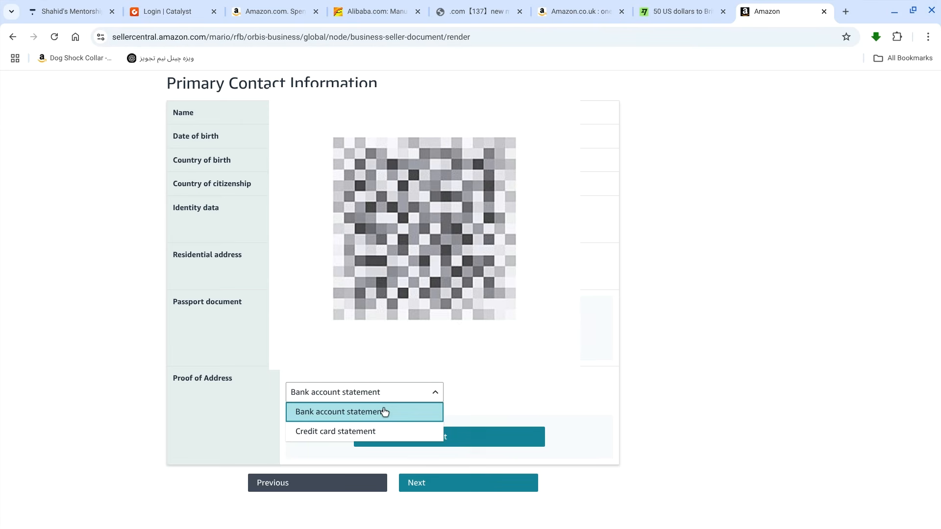
{"action": "left_click", "coordinate": [350, 411]}
{"action": "scroll", "coordinate": [553, 371], "scroll_direction": "down", "scroll_amount": 1}
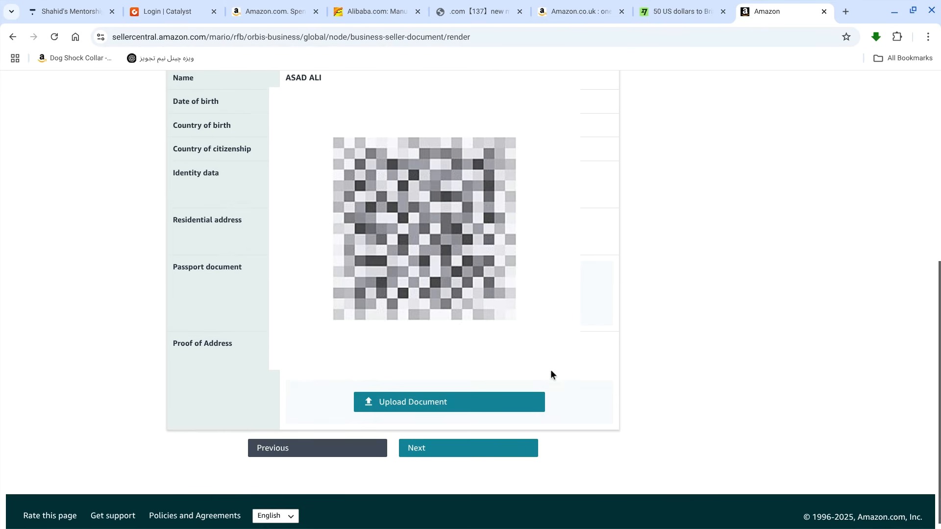
{"action": "left_click", "coordinate": [507, 405]}
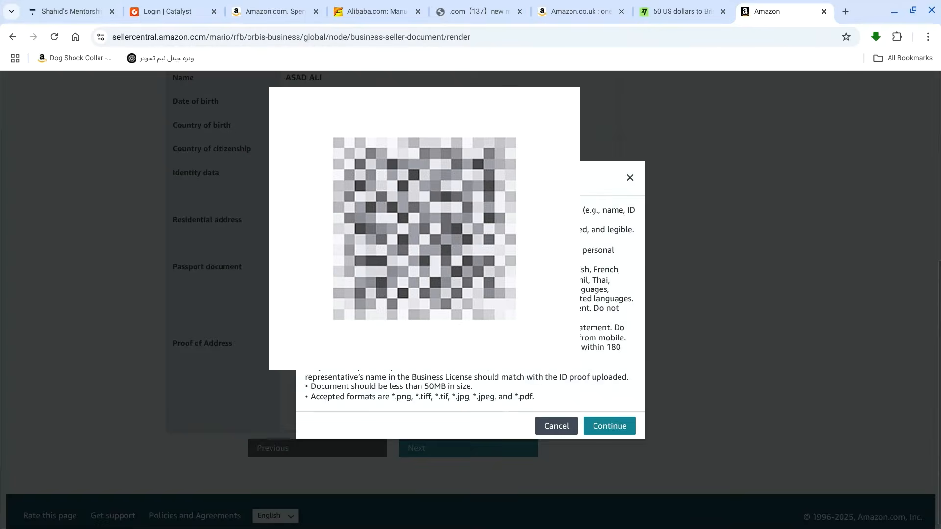
{"action": "left_click", "coordinate": [621, 423]}
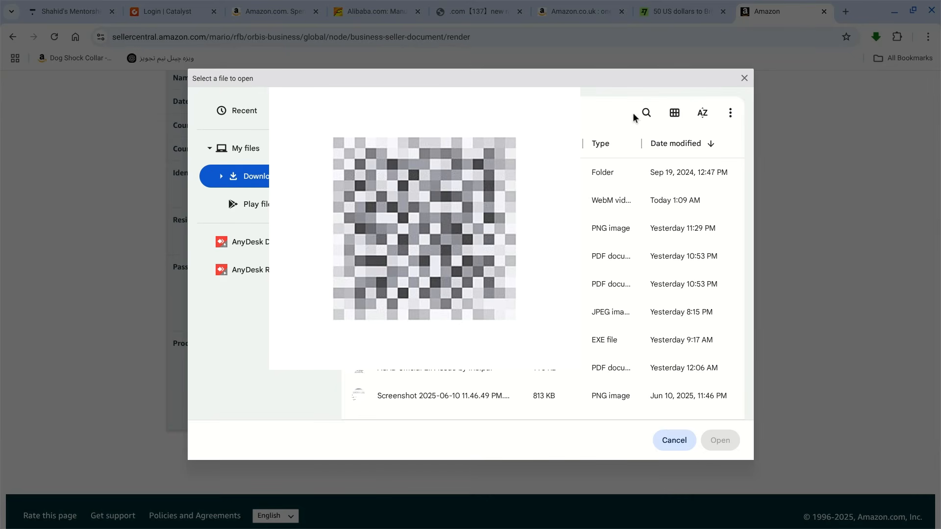
{"action": "left_click", "coordinate": [648, 115]}
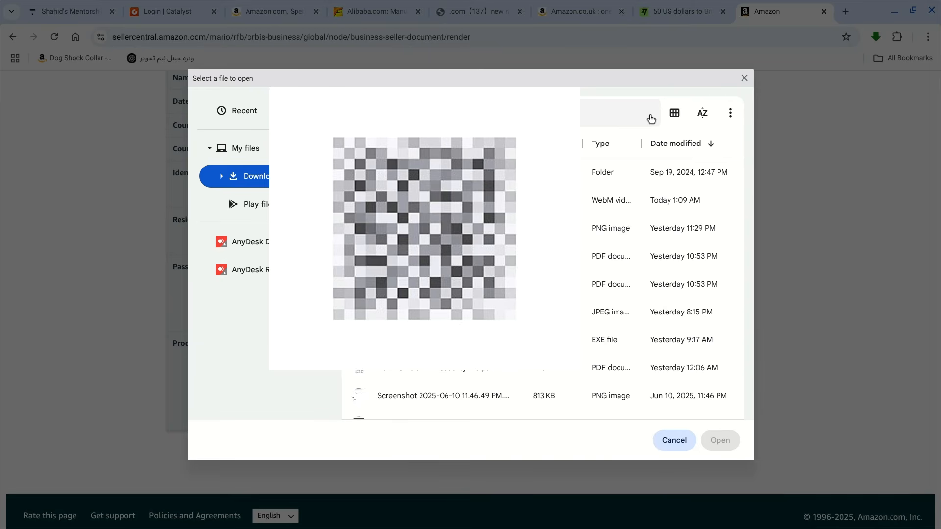
{"action": "type", "text": "bank"}
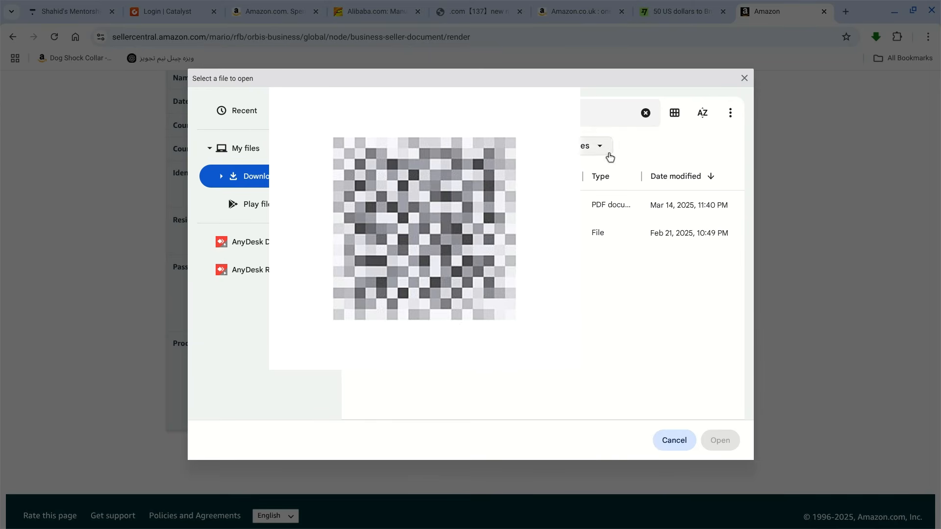
{"action": "double_click", "coordinate": [611, 205]}
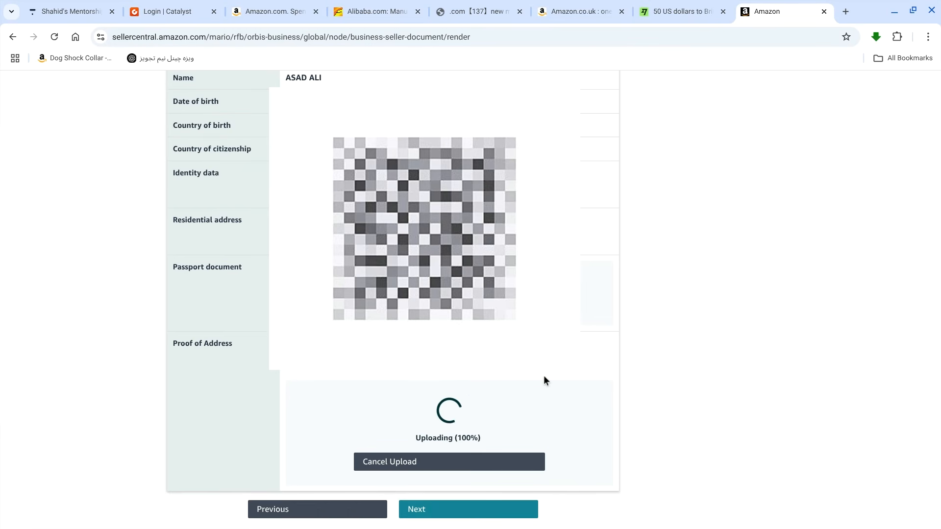
{"action": "scroll", "coordinate": [543, 375], "scroll_direction": "up", "scroll_amount": 7}
{"action": "scroll", "coordinate": [543, 375], "scroll_direction": "down", "scroll_amount": 7}
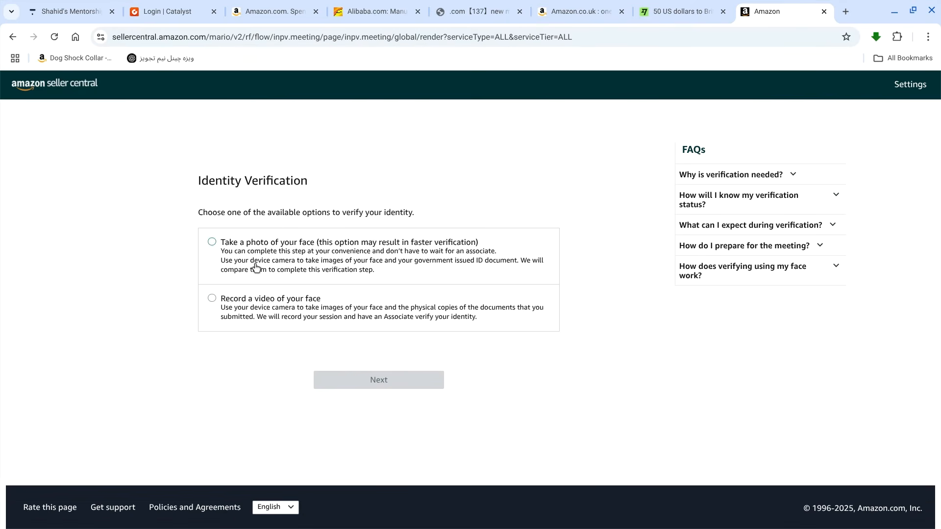
Choose identity verification by taking a photo of the face and consent to the collection and use of facial data
{"action": "left_click", "coordinate": [212, 242]}
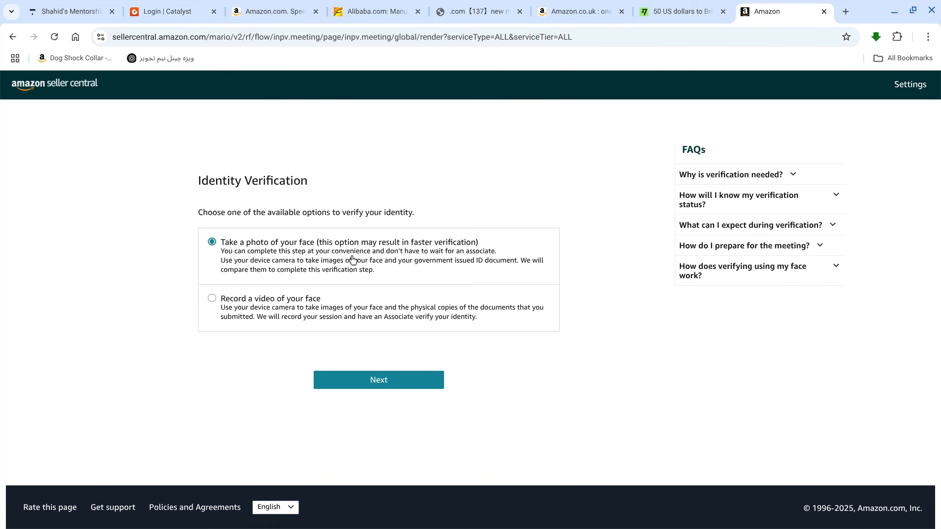
{"action": "left_click", "coordinate": [374, 381]}
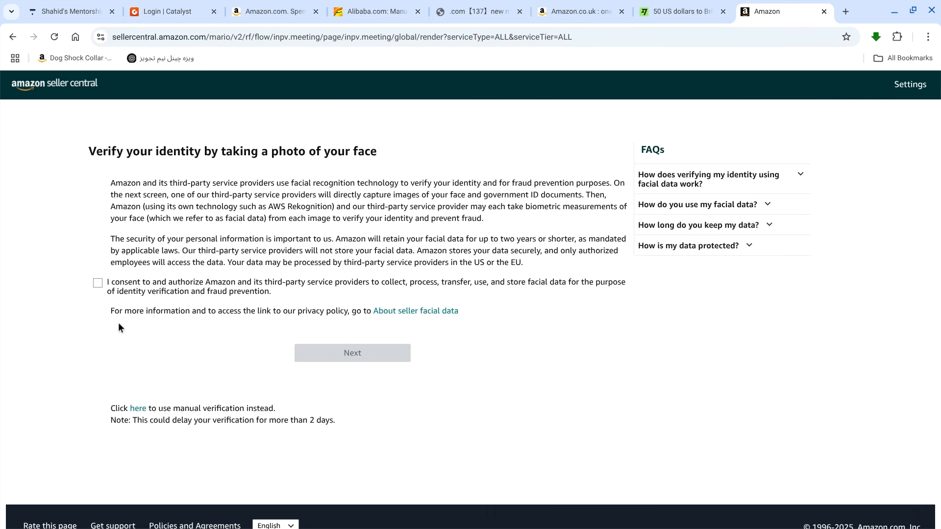
{"action": "left_click", "coordinate": [98, 283]}
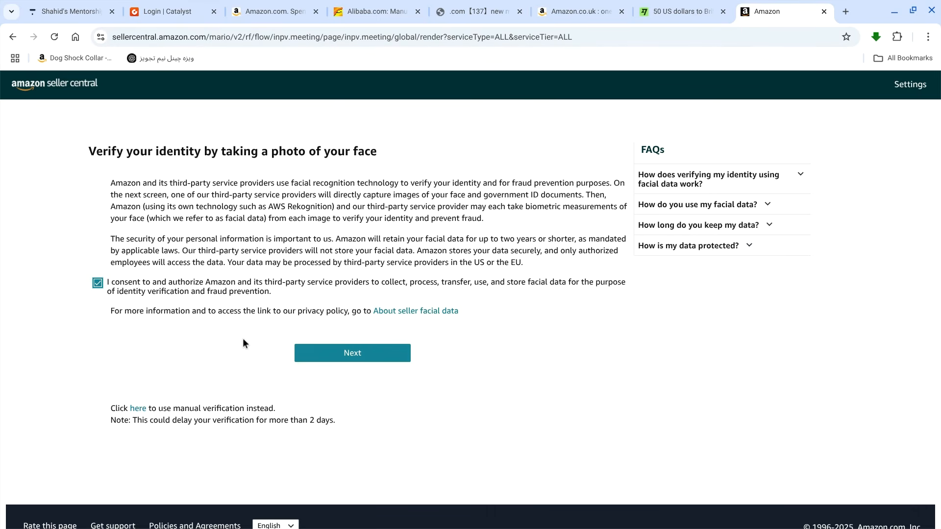
{"action": "left_click", "coordinate": [312, 361]}
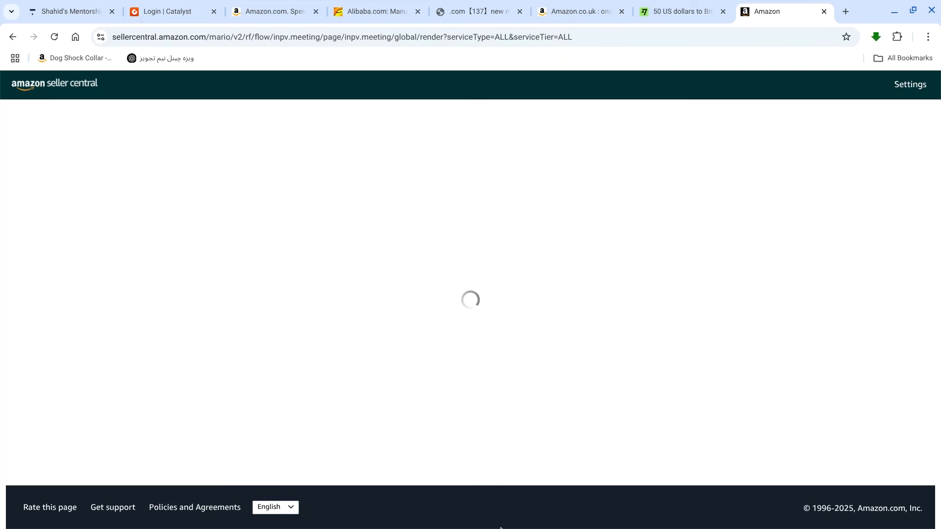
Start the identity check and select Pakistan as the country of the government ID
{"action": "mouse_move", "coordinate": [501, 524]}
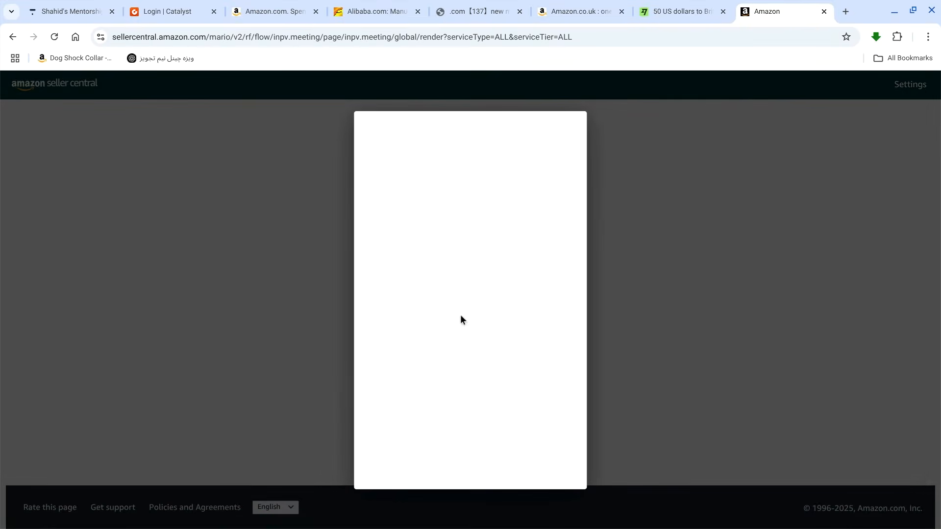
{"action": "scroll", "coordinate": [463, 314], "scroll_direction": "down", "scroll_amount": 1}
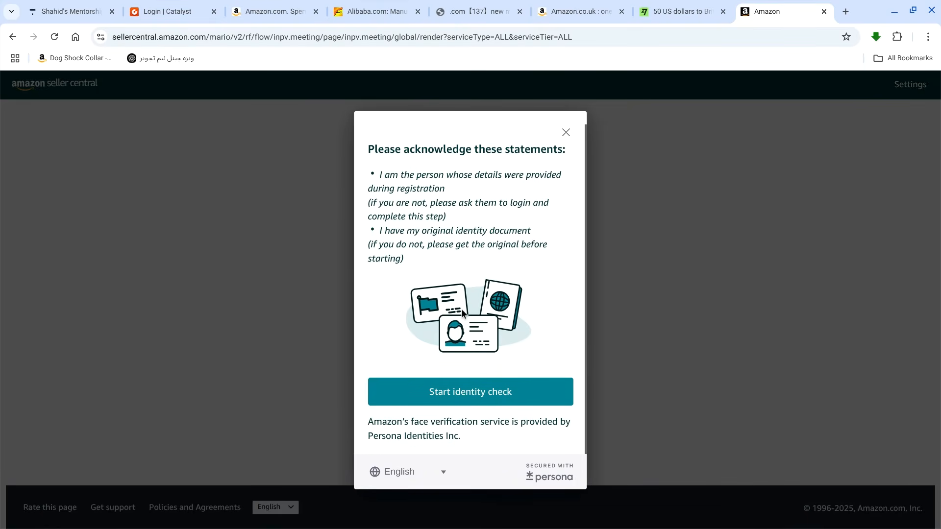
{"action": "left_click", "coordinate": [461, 396]}
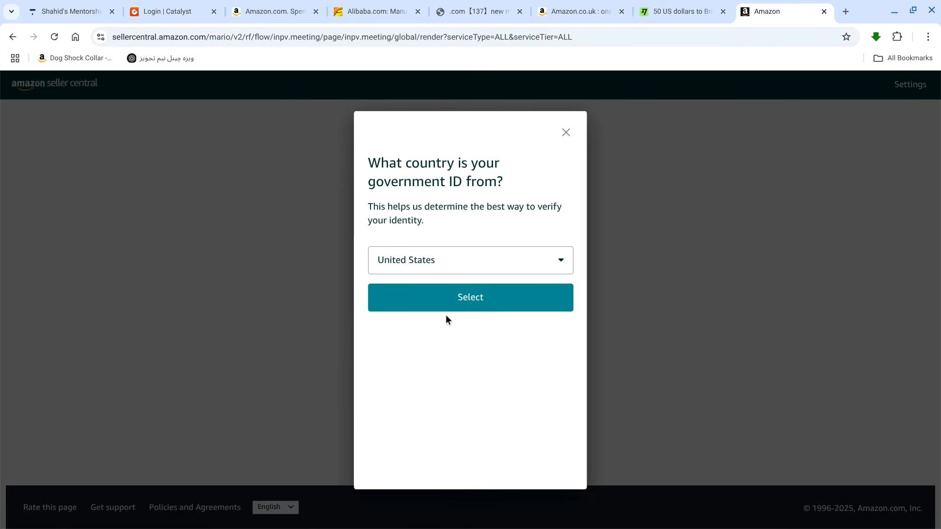
{"action": "left_click", "coordinate": [422, 260]}
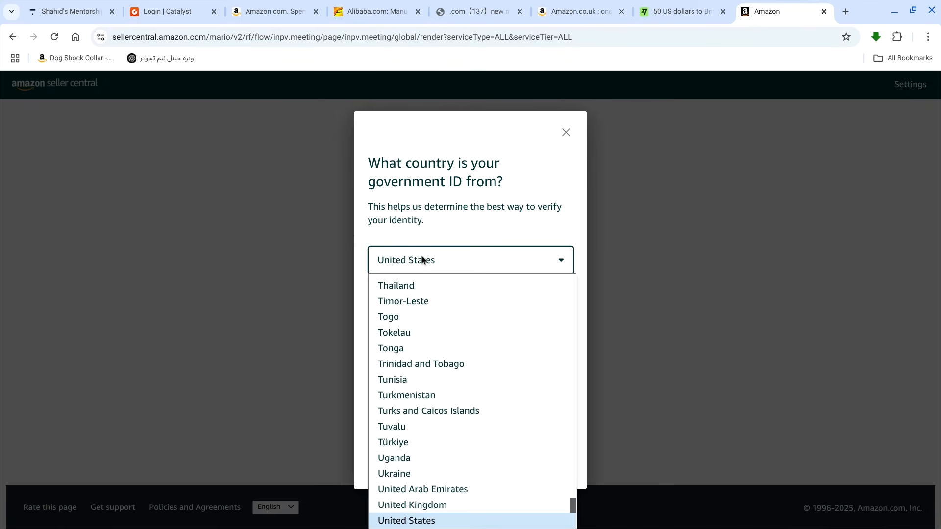
{"action": "scroll", "coordinate": [426, 416], "scroll_direction": "down", "scroll_amount": 5}
{"action": "scroll", "coordinate": [425, 414], "scroll_direction": "up", "scroll_amount": 4}
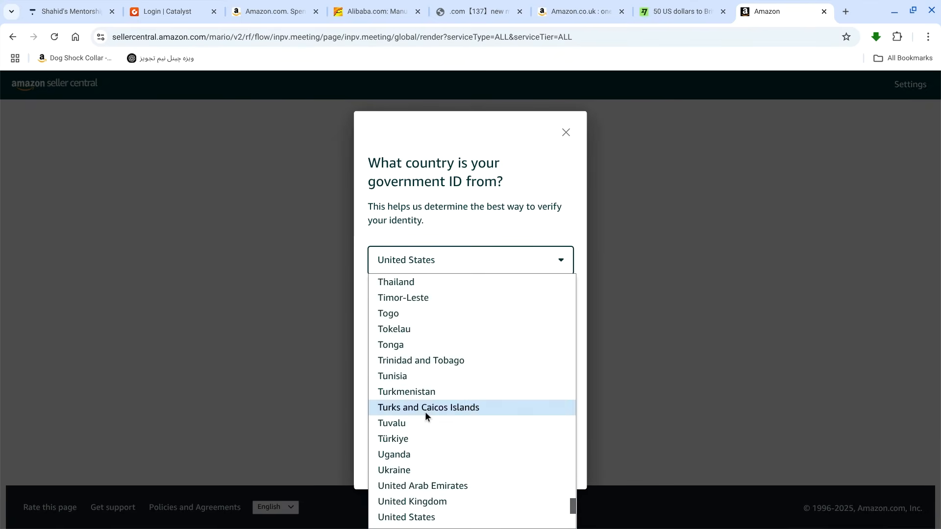
{"action": "scroll", "coordinate": [425, 415], "scroll_direction": "down", "scroll_amount": 4}
{"action": "scroll", "coordinate": [425, 412], "scroll_direction": "up", "scroll_amount": 20}
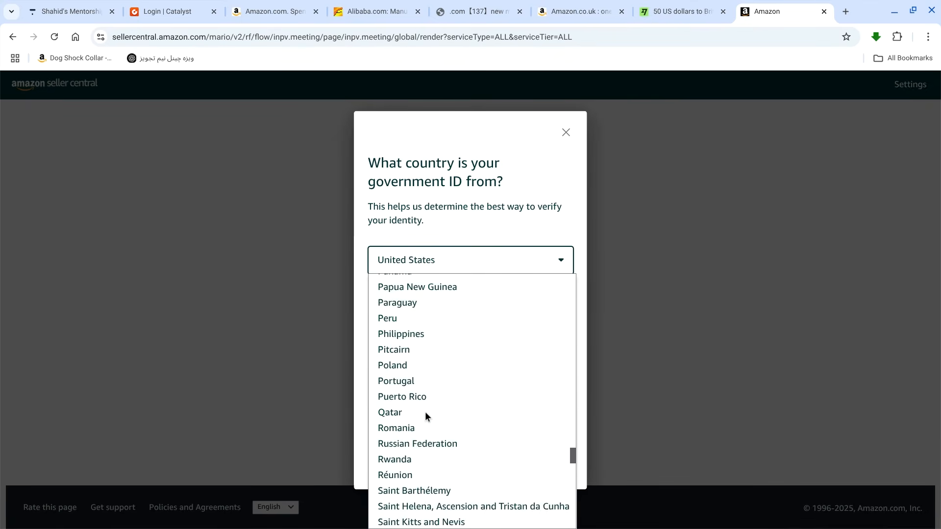
{"action": "scroll", "coordinate": [425, 412], "scroll_direction": "down", "scroll_amount": 2}
{"action": "scroll", "coordinate": [425, 412], "scroll_direction": "up", "scroll_amount": 1}
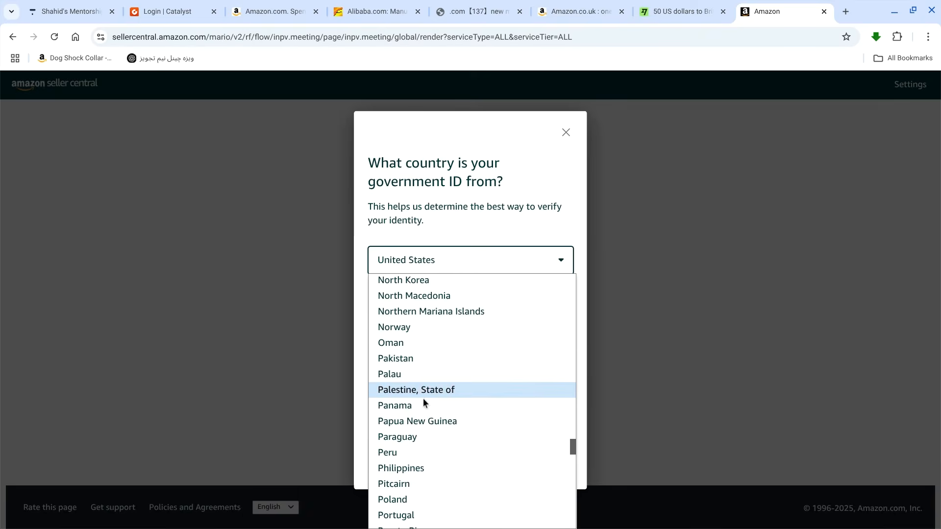
{"action": "left_click", "coordinate": [404, 357]}
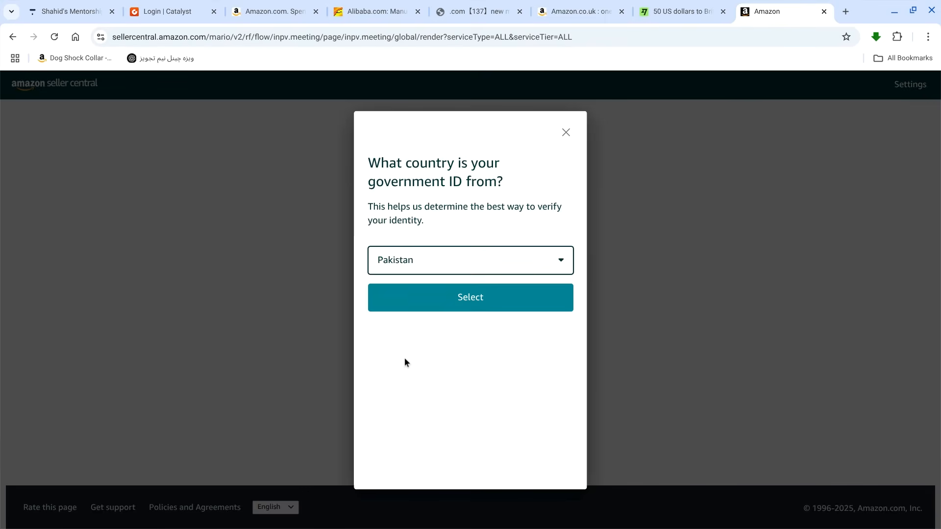
{"action": "left_click", "coordinate": [464, 299]}
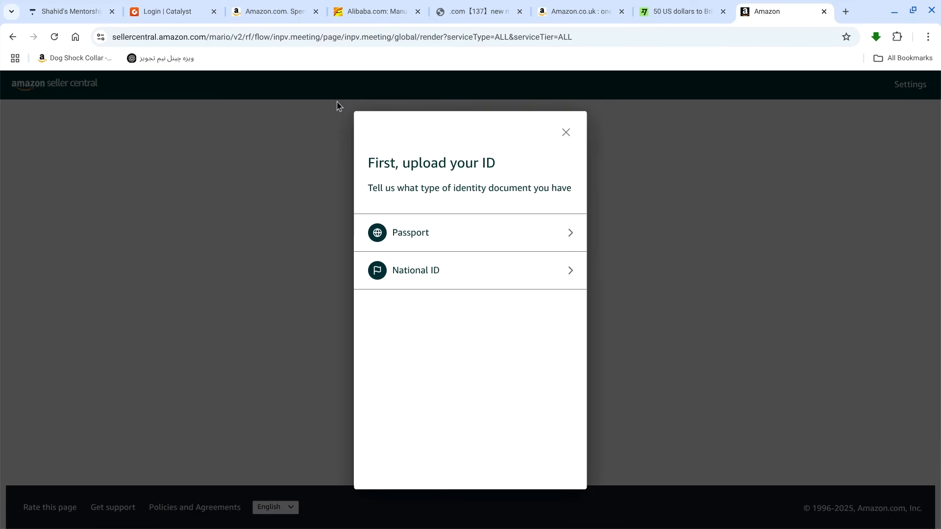
{"action": "double_click", "coordinate": [297, 38]}
{"action": "triple_click", "coordinate": [296, 38]}
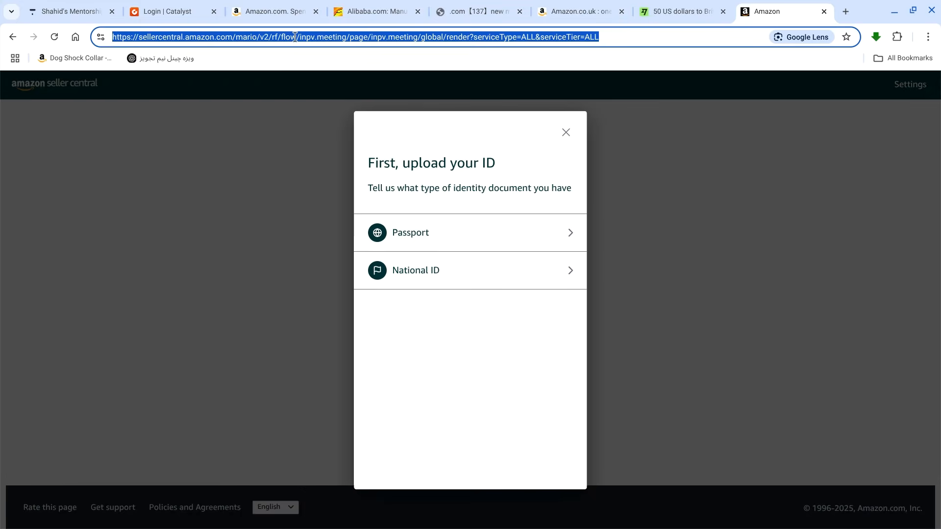
{"action": "triple_click", "coordinate": [296, 38]}
{"action": "double_click", "coordinate": [296, 38]}
{"action": "triple_click", "coordinate": [296, 37]}
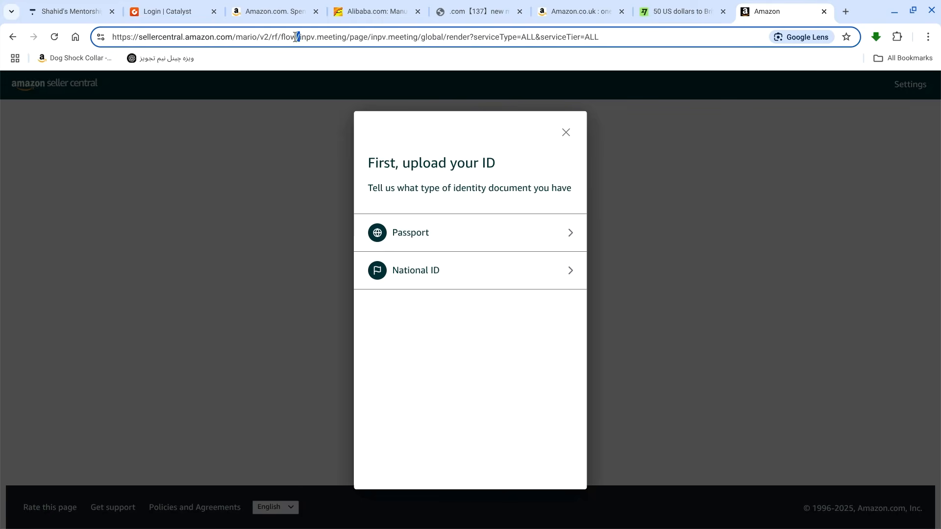
{"action": "triple_click", "coordinate": [296, 37]}
{"action": "triple_click", "coordinate": [295, 37]}
{"action": "triple_click", "coordinate": [295, 38]}
{"action": "triple_click", "coordinate": [295, 38]}
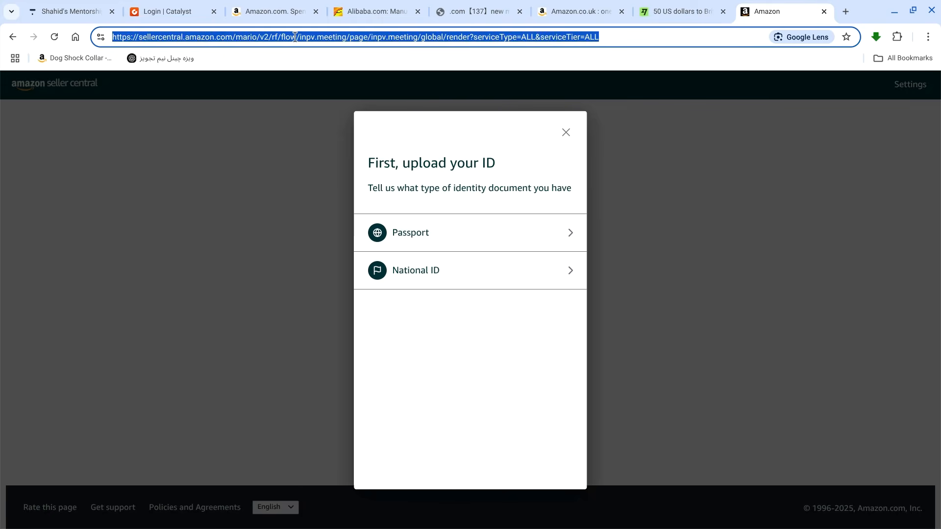
{"action": "double_click", "coordinate": [295, 37]}
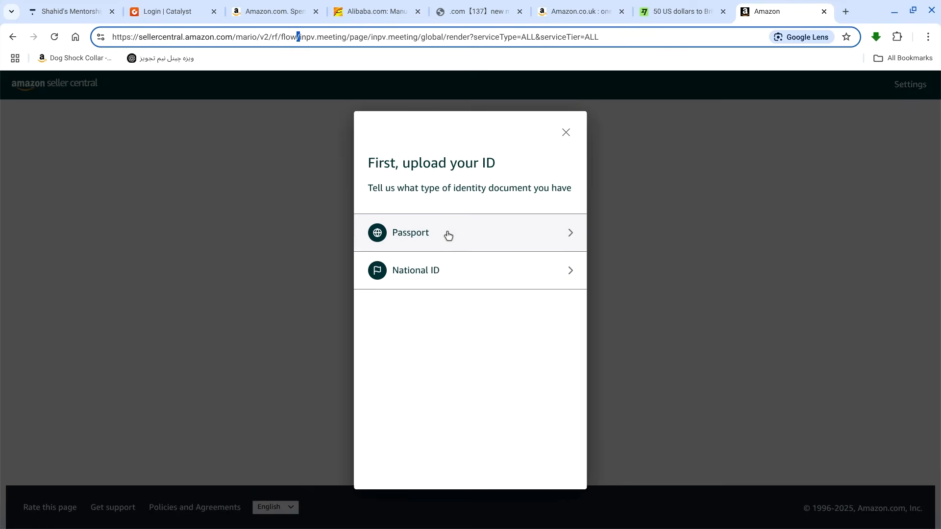
{"action": "left_click", "coordinate": [681, 94]}
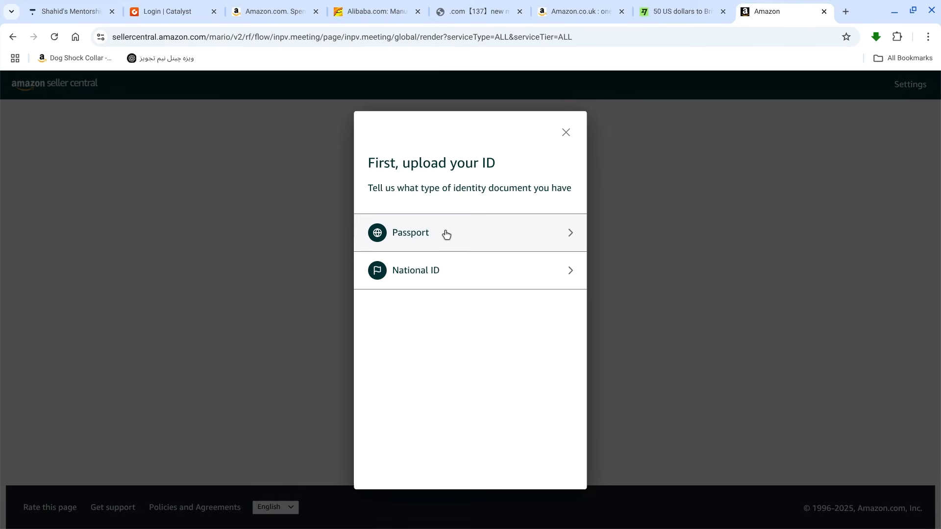
Open a new browser tab
{"action": "left_click", "coordinate": [848, 11]}
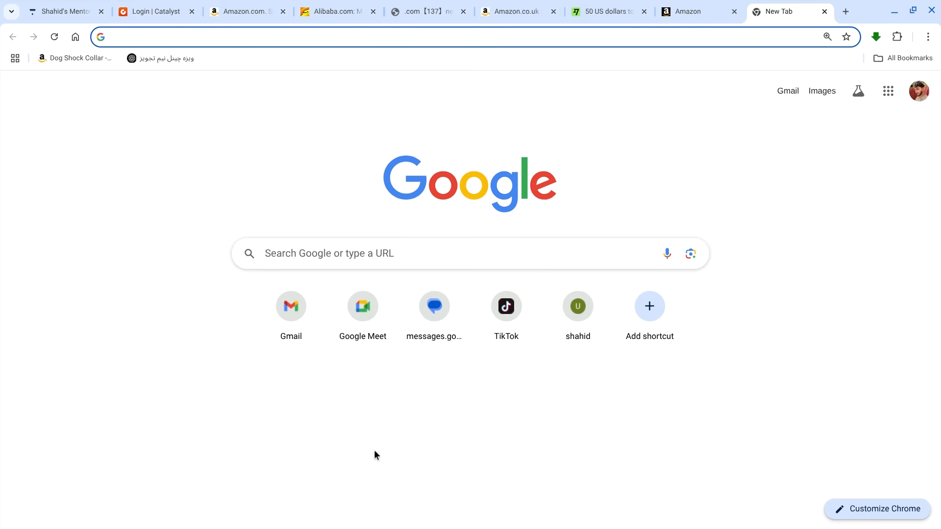
{"action": "mouse_move", "coordinate": [681, 525]}
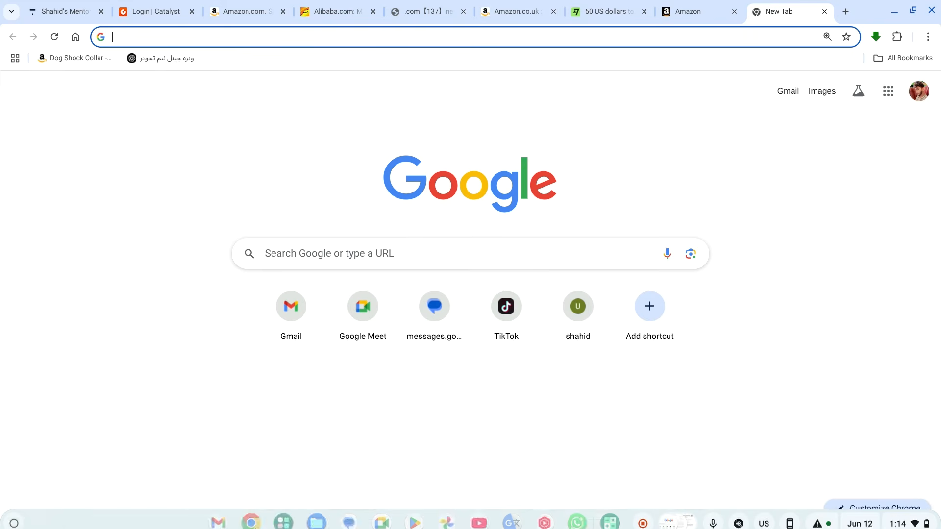
{"action": "left_click", "coordinate": [13, 519]}
{"action": "left_click", "coordinate": [12, 519]}
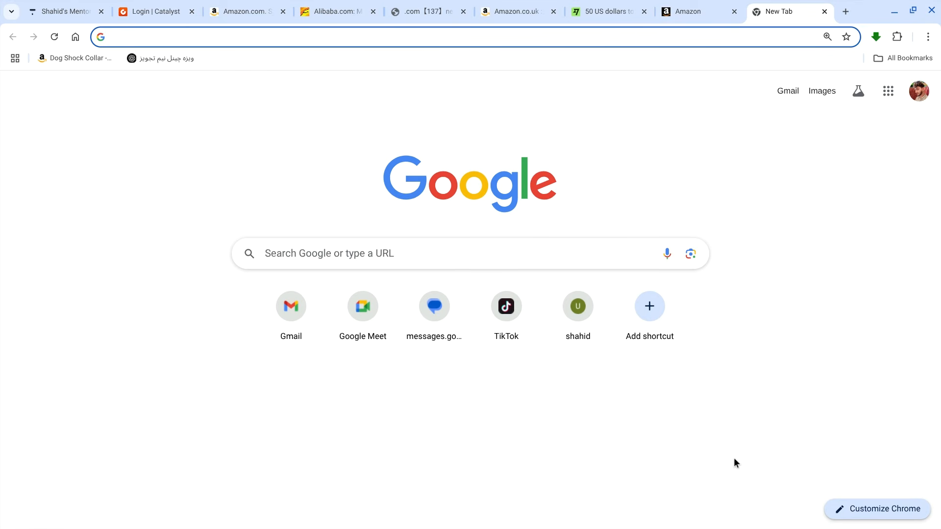
{"action": "mouse_move", "coordinate": [724, 528]}
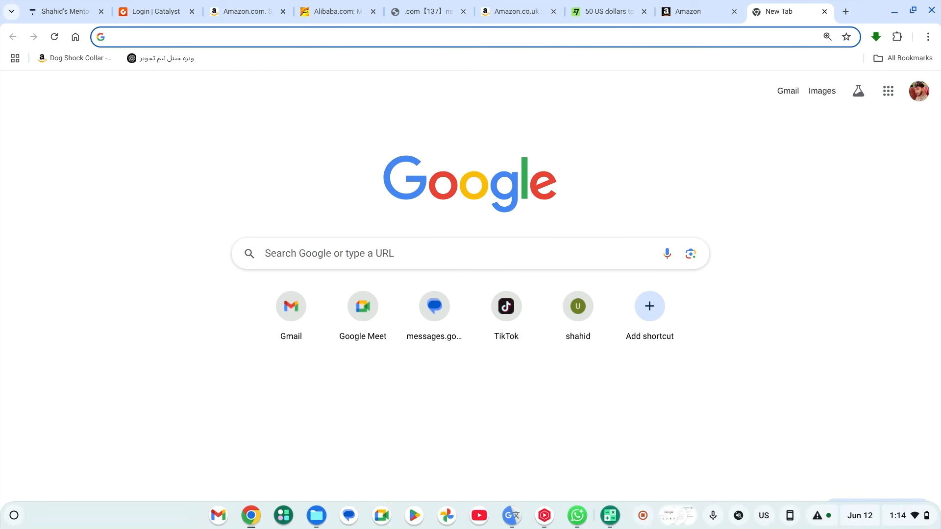